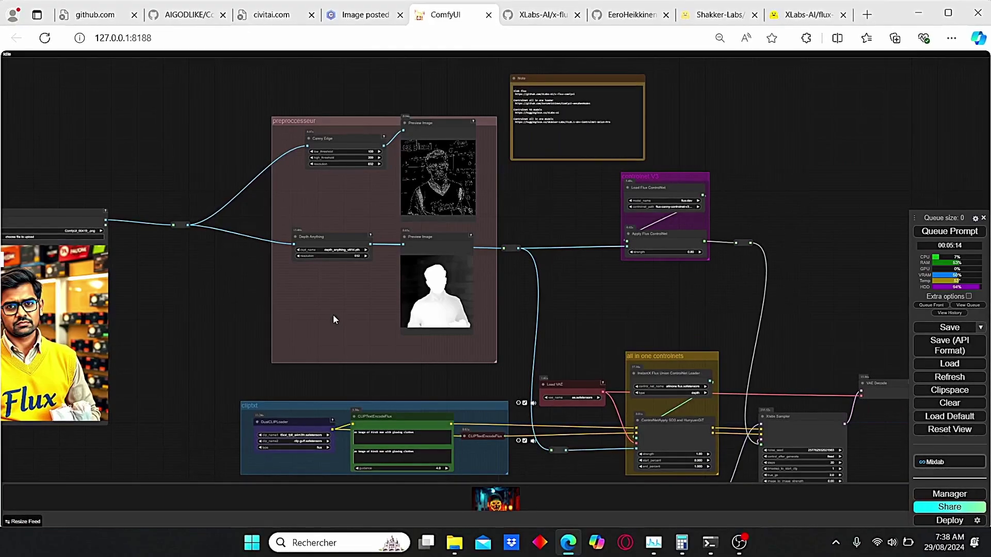
Examine the workflow's preprocessor, text prompt, ControlNet V3 and all-in-one ControlNet groups and how they are connected.
scroll(333, 314, up, 4)
scroll(383, 320, down, 2)
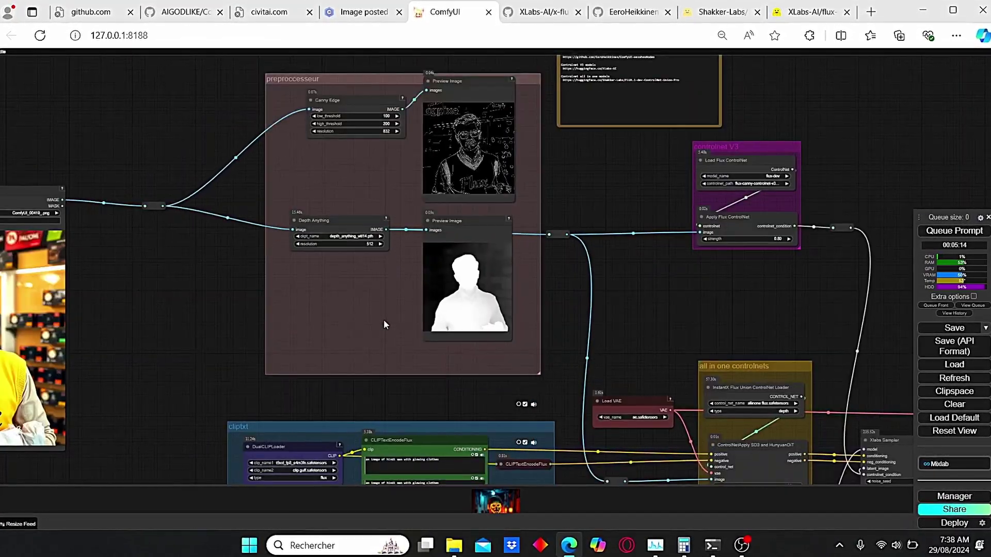
mouse_move(383, 320)
mouse_down()
mouse_move(327, 319)
mouse_move(370, 334)
mouse_up()
scroll(327, 319, up, 4)
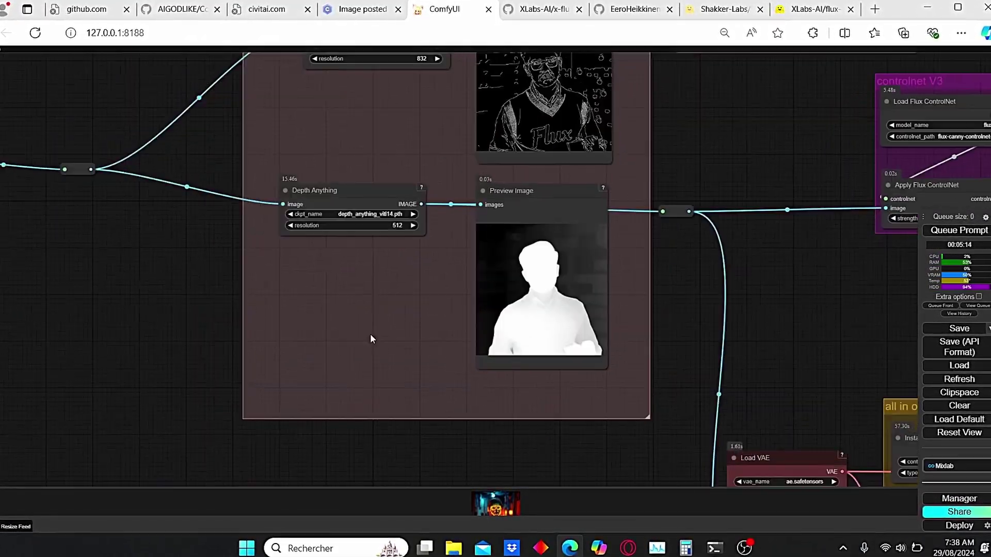
scroll(370, 333, down, 2)
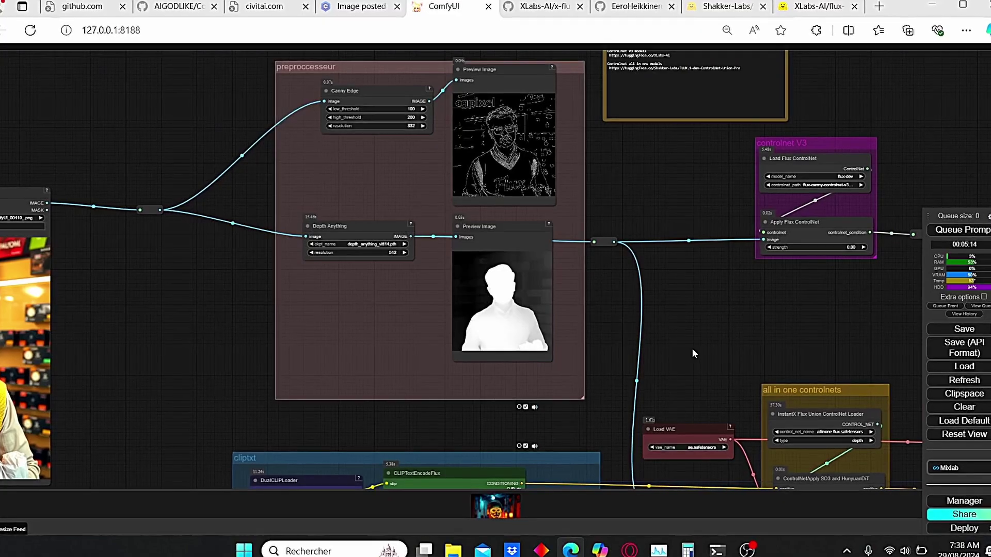
scroll(692, 348, up, 3)
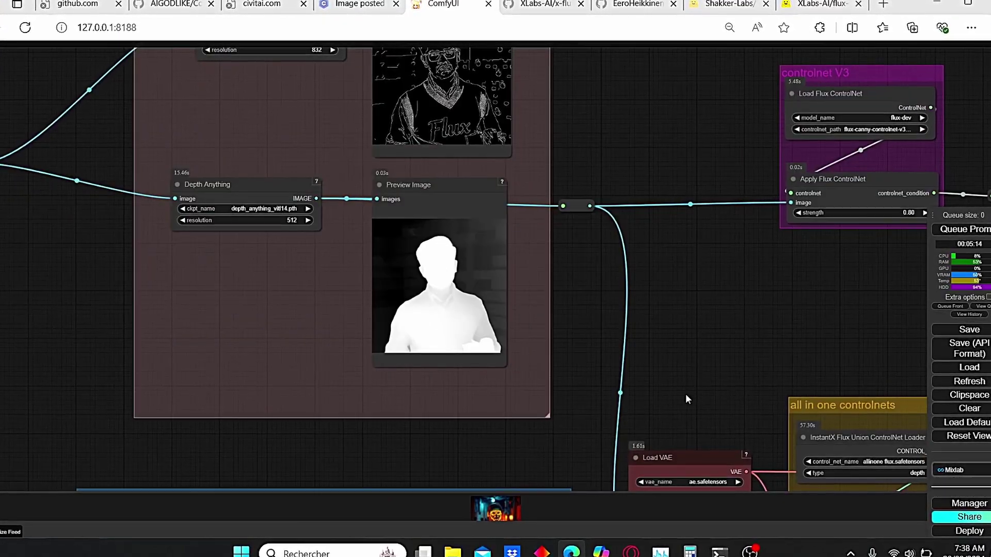
drag(689, 393, 708, 309)
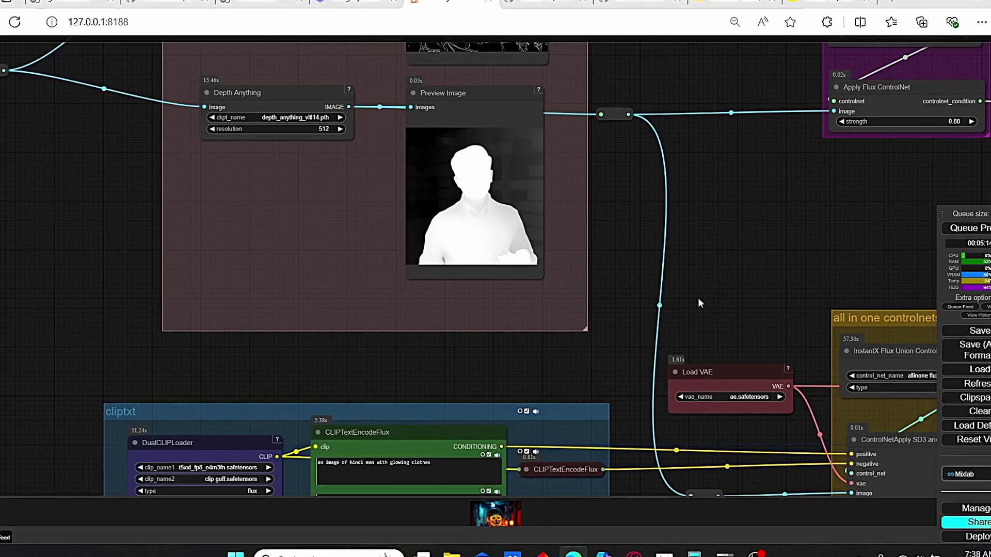
scroll(698, 303, down, 2)
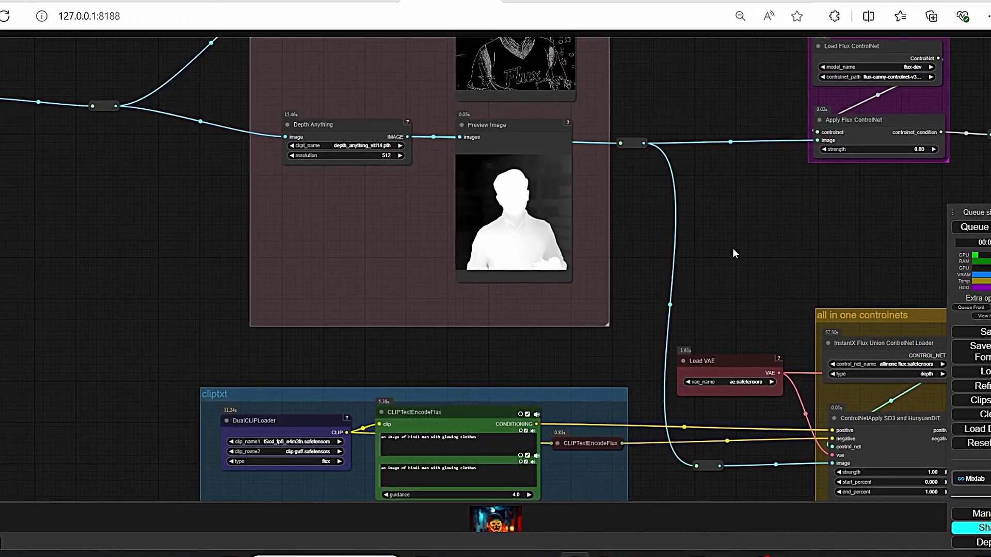
scroll(735, 248, down, 1)
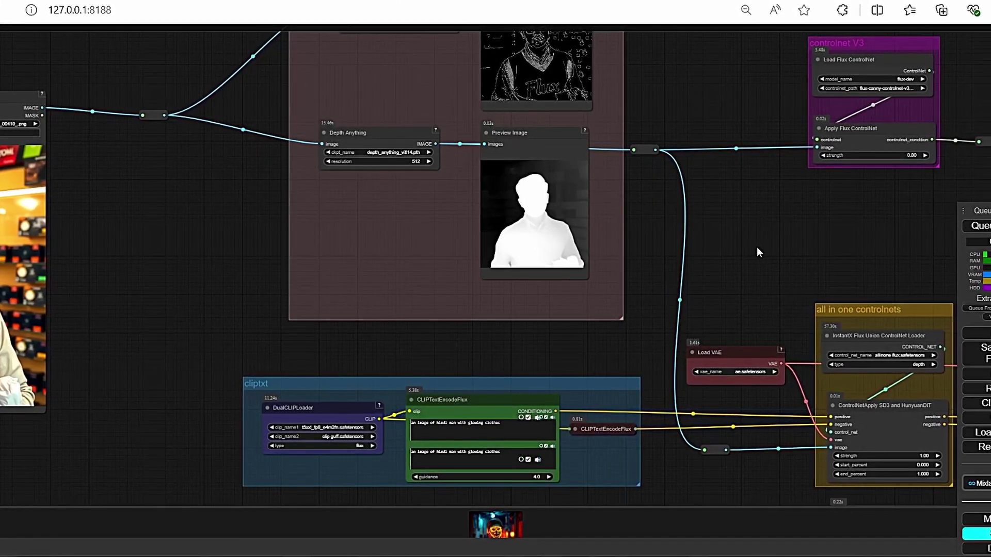
drag(758, 247, 679, 240)
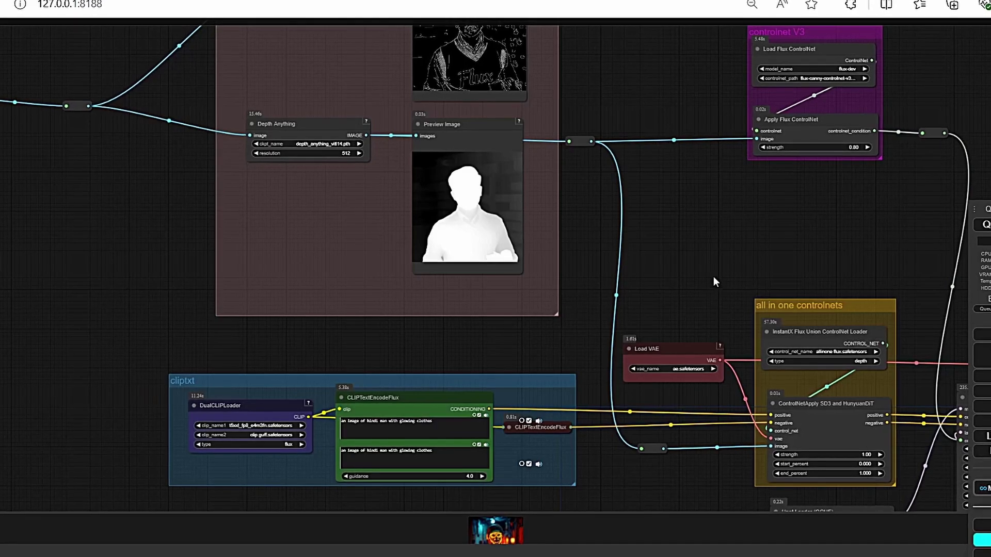
drag(698, 299, 671, 235)
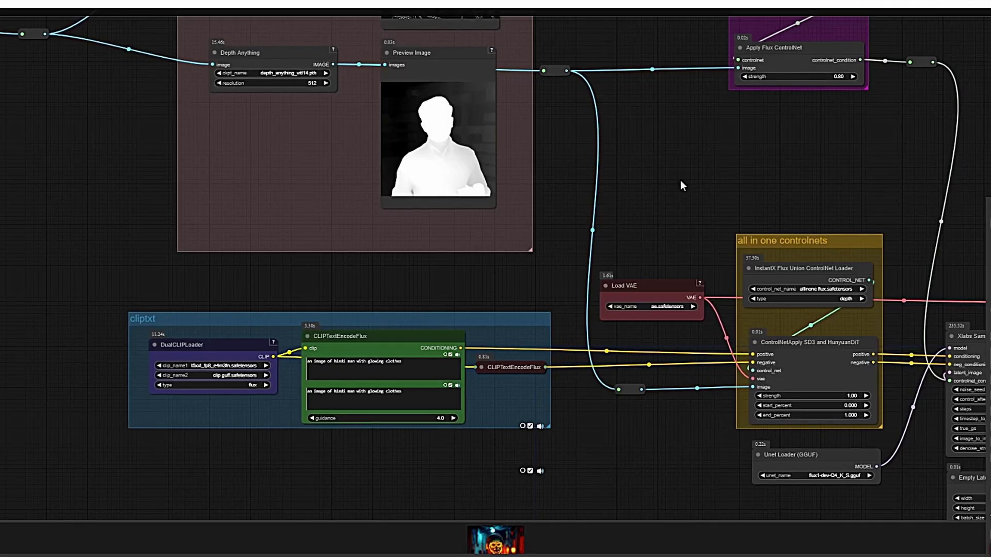
drag(741, 155, 603, 189)
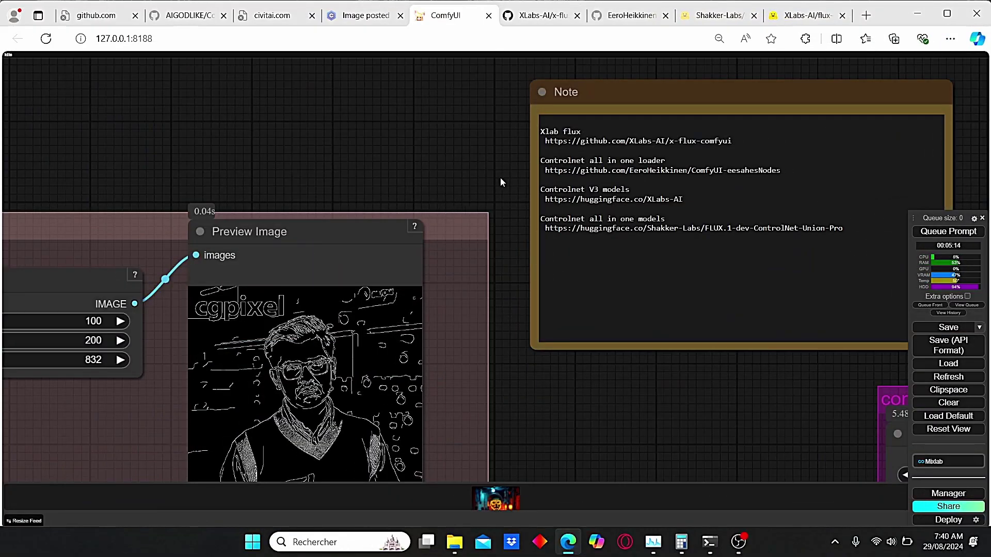
Follow the Xlab flux link in the workflow's note to the x-flux-comfyui repository and copy its HTTPS clone URL.
scroll(500, 178, down, 7)
scroll(516, 165, up, 8)
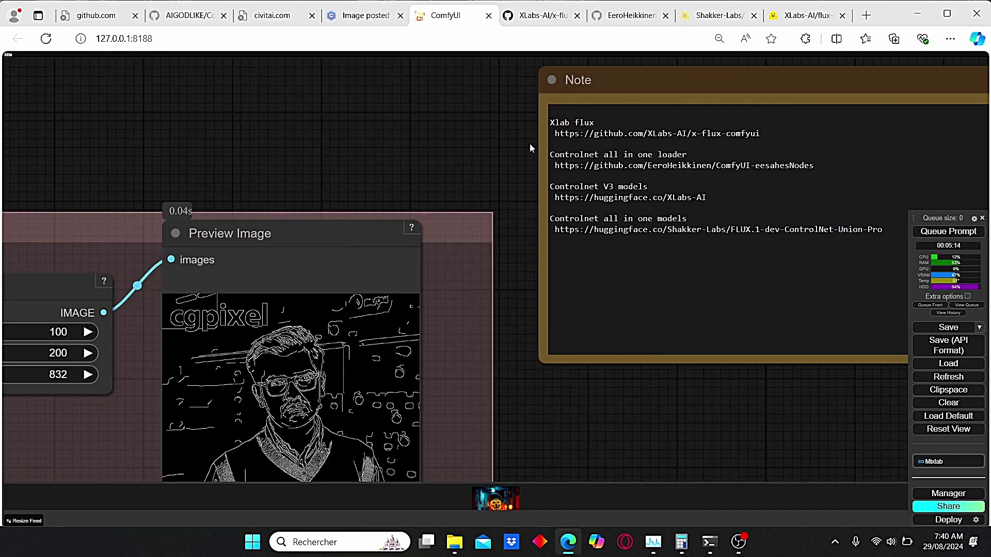
drag(407, 163, 240, 187)
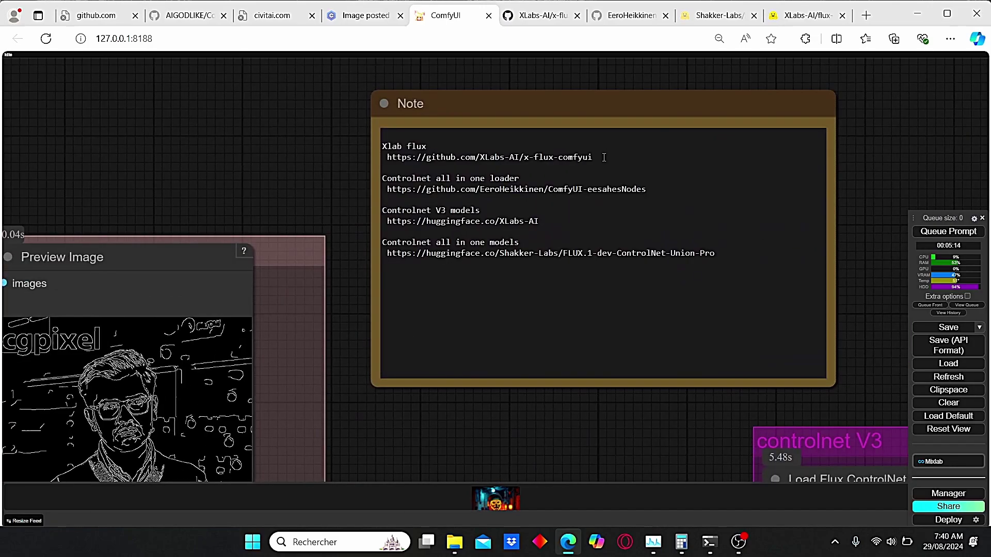
drag(604, 157, 388, 151)
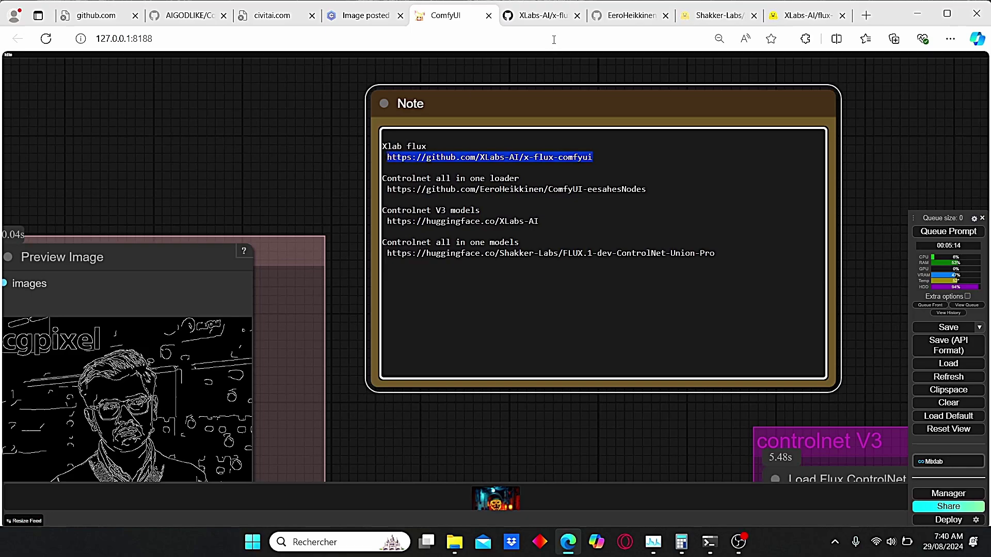
click(558, 20)
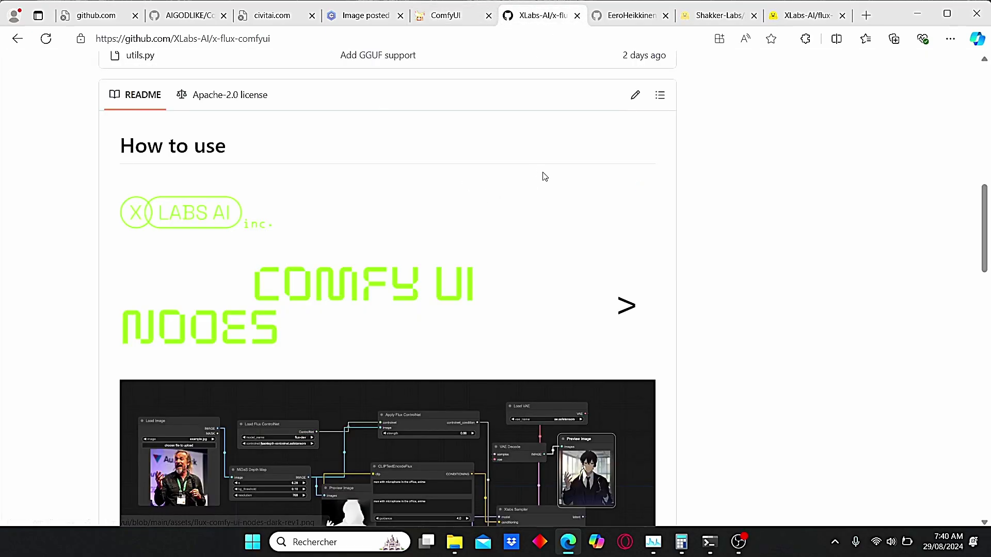
scroll(546, 178, up, 3)
scroll(546, 178, up, 6)
click(638, 132)
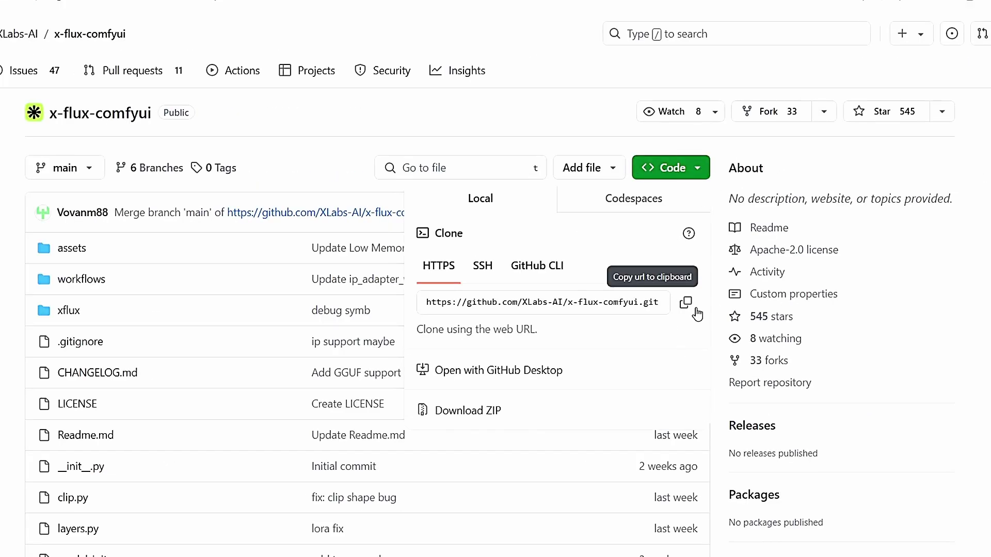
click(696, 310)
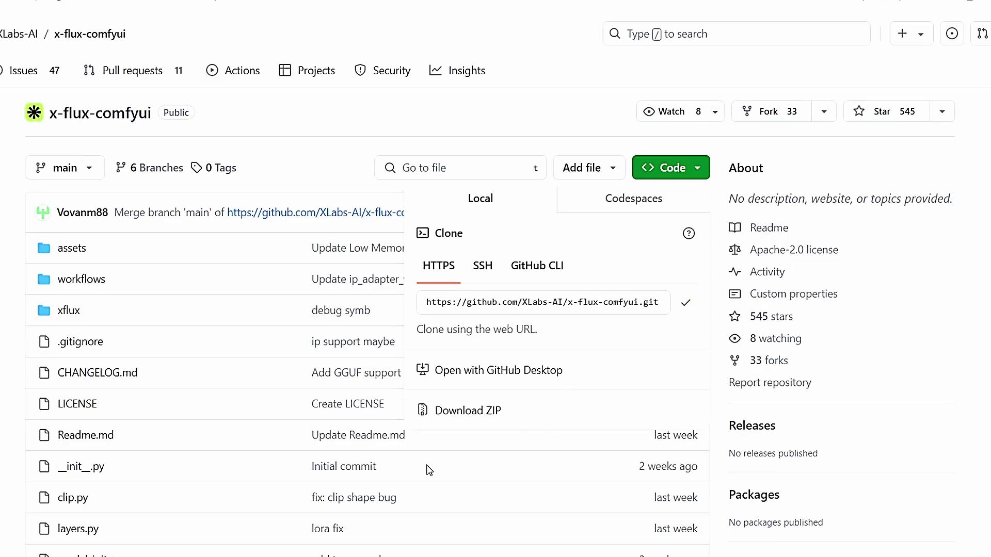
Switch to File Explorer and open the custom_nodes folder inside the ComfyUI directory.
mouse_move(446, 556)
click(432, 527)
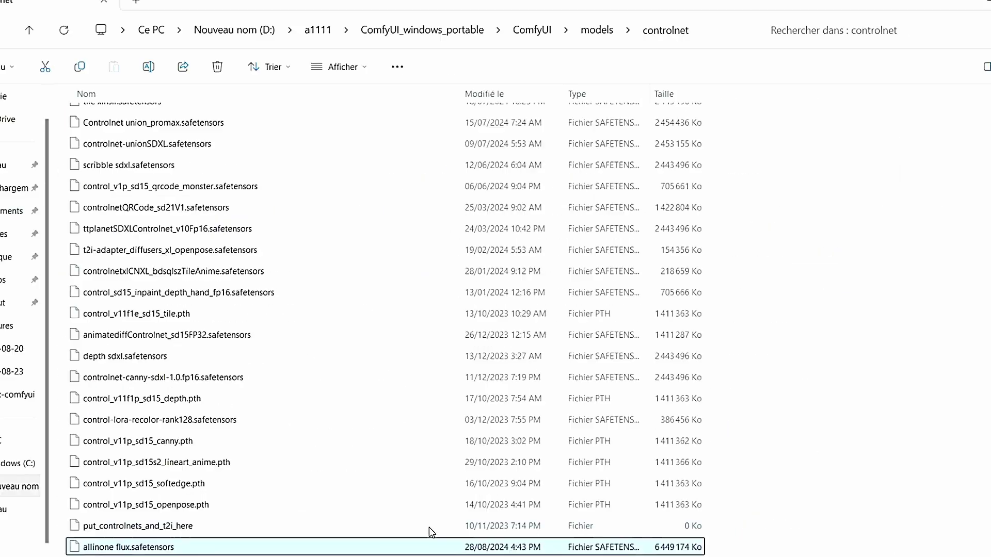
click(530, 2)
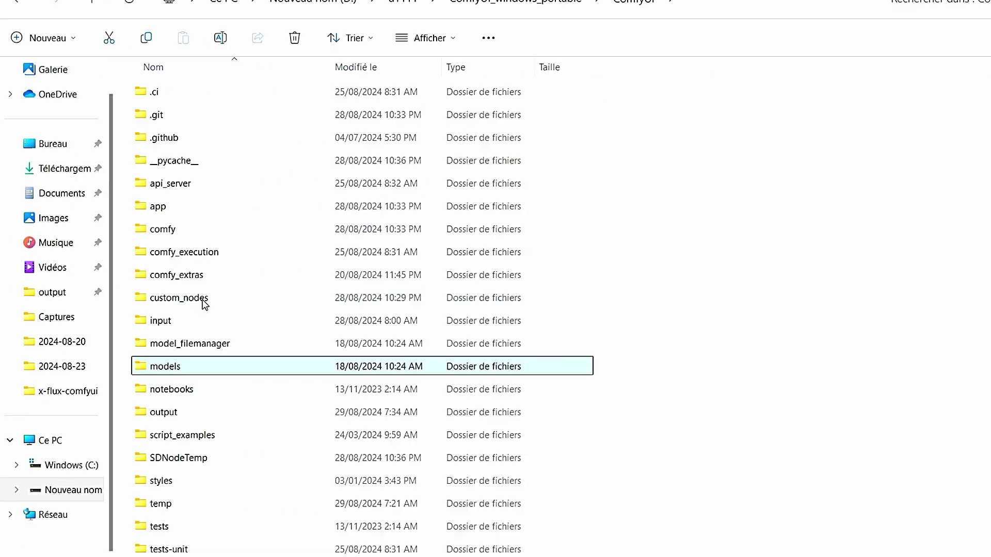
double_click(294, 292)
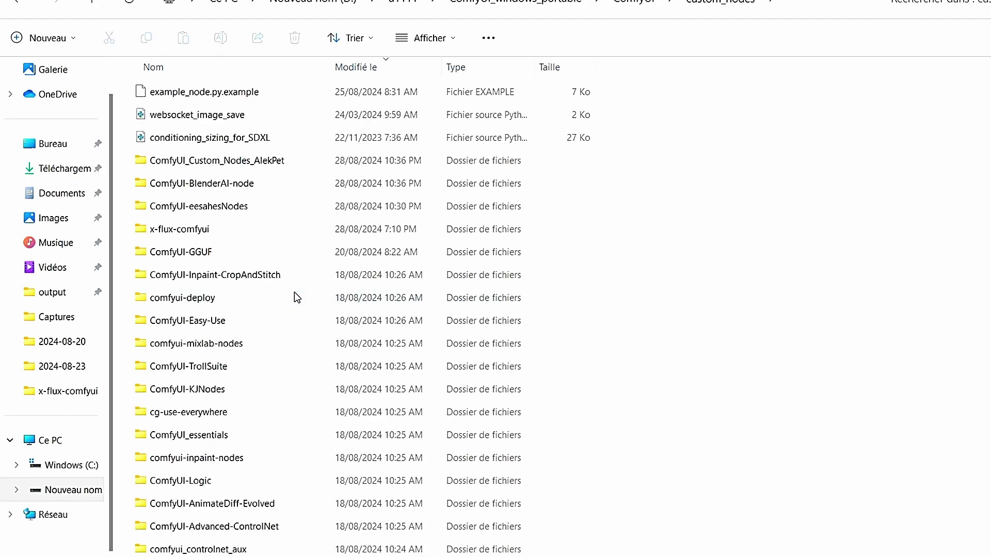
Open a command prompt in custom_nodes and enter git clone followed by the copied x-flux-comfyui URL.
click(802, 0)
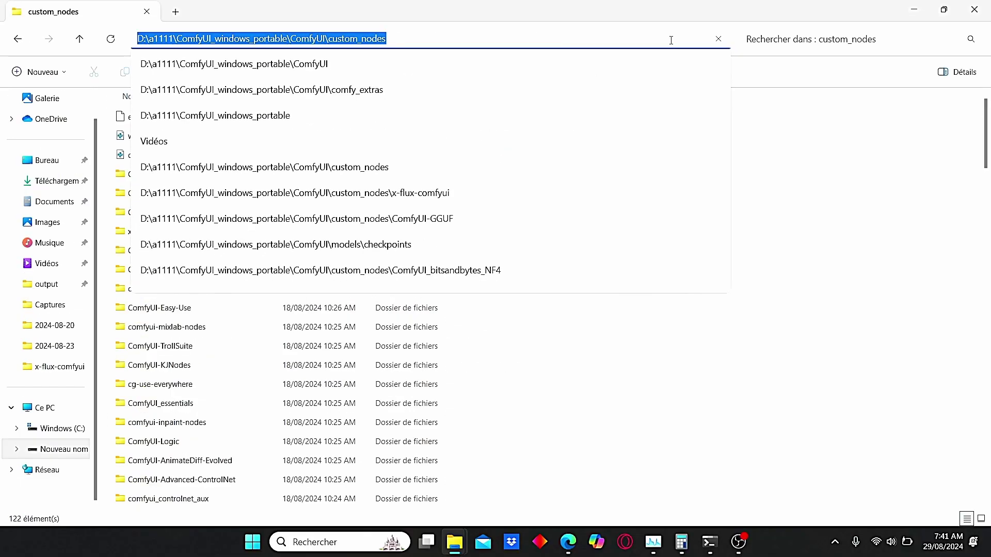
text(cmd)
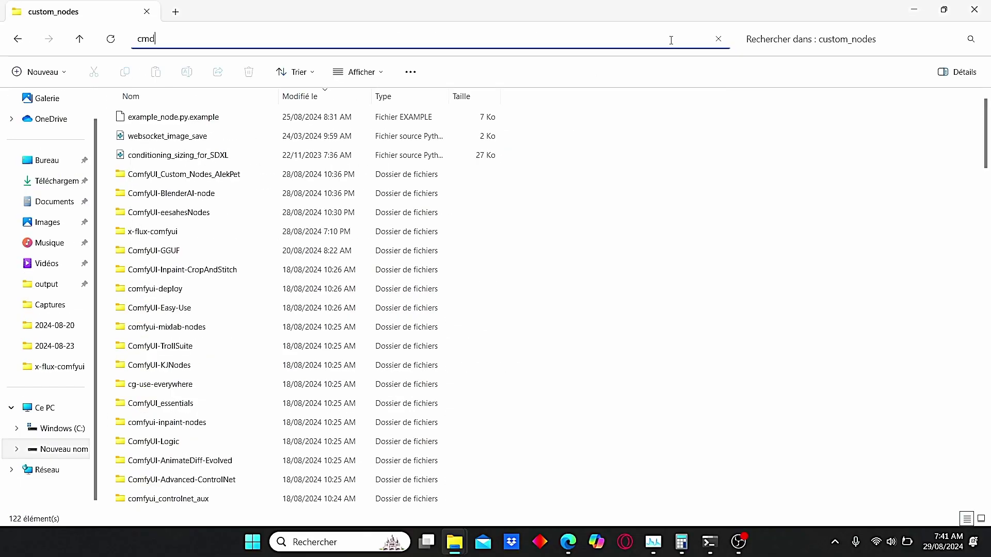
key(Return)
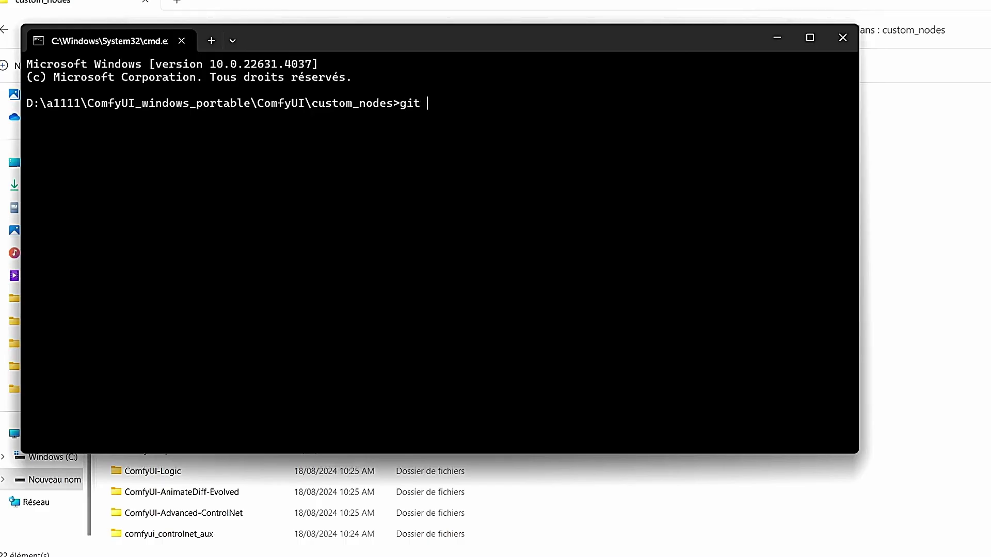
text(git clone)
key(ctrl+v)
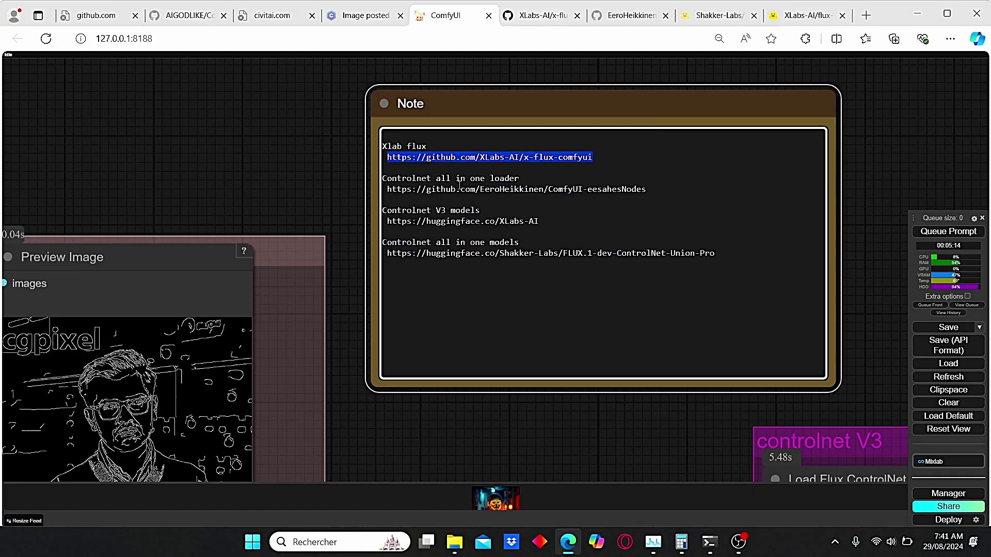
Select the all-in-one loader link in the note and copy the HTTPS clone URL from the ComfyUI-eesahesNodes repository page.
drag(644, 191, 407, 188)
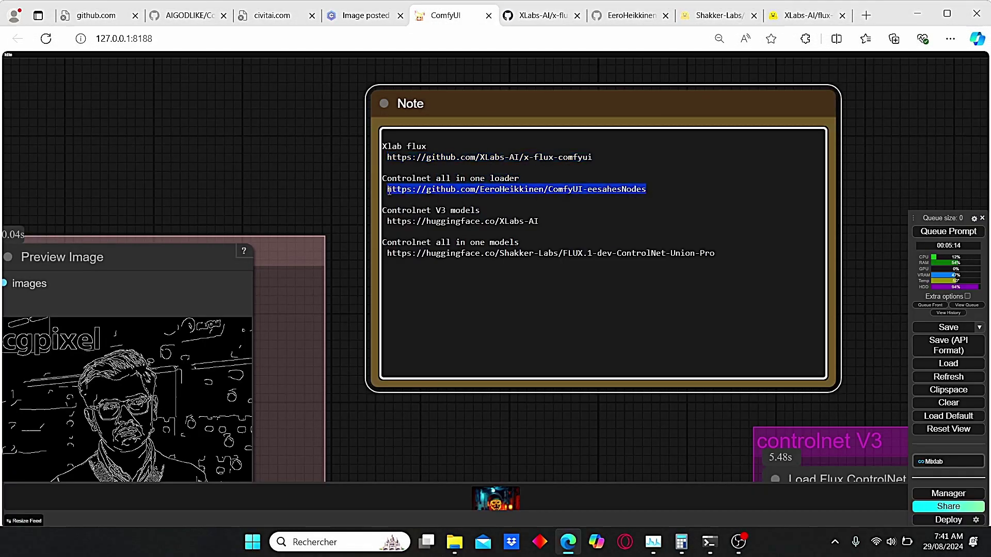
click(630, 15)
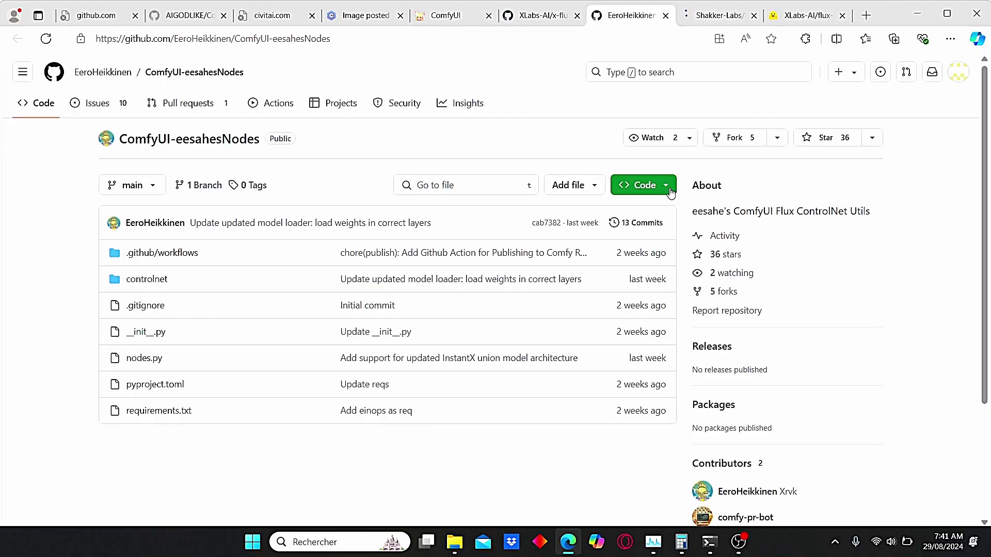
click(643, 185)
click(656, 300)
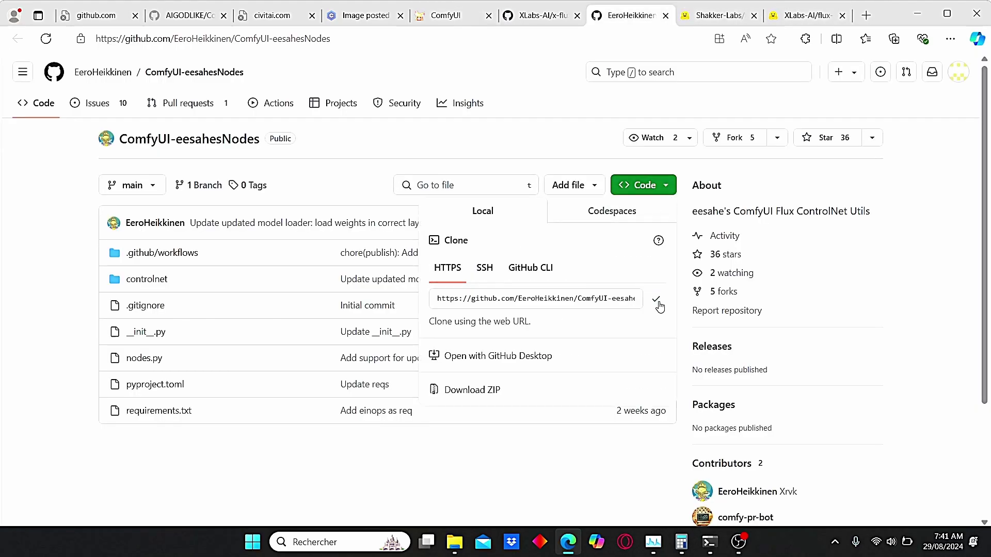
Enter git clone with the ComfyUI-eesahesNodes URL in a command prompt opened from custom_nodes, and close the prompt without running it.
click(461, 542)
click(408, 477)
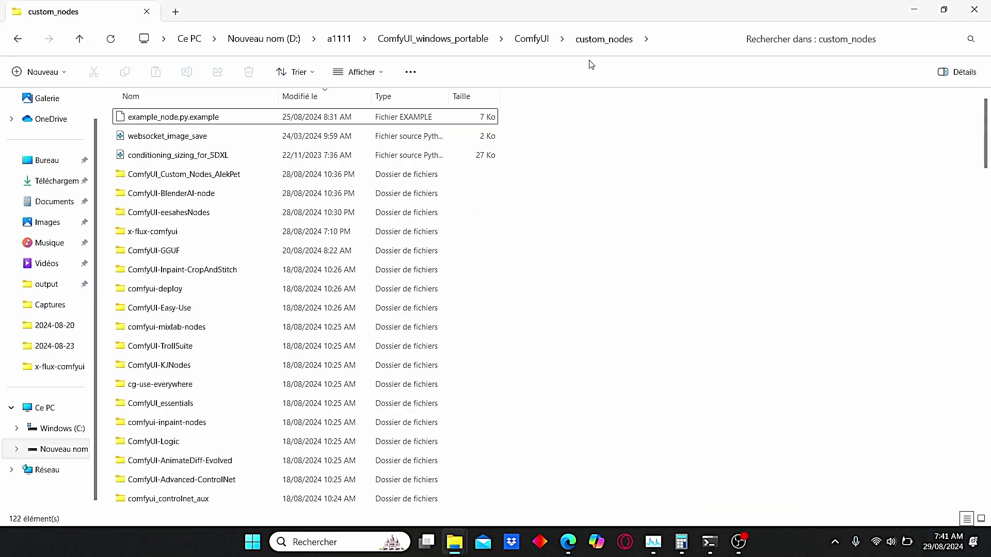
click(663, 40)
text(cmd)
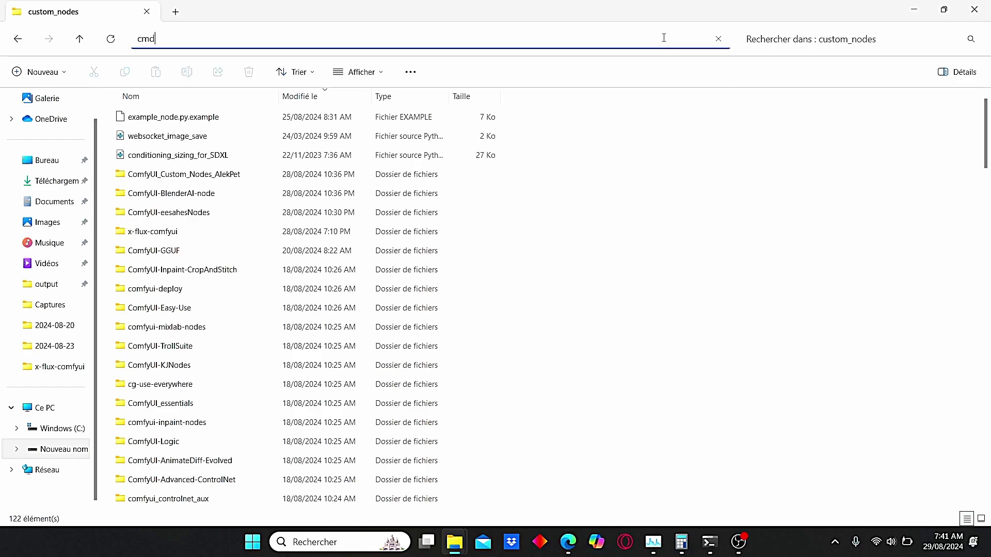
key(Return)
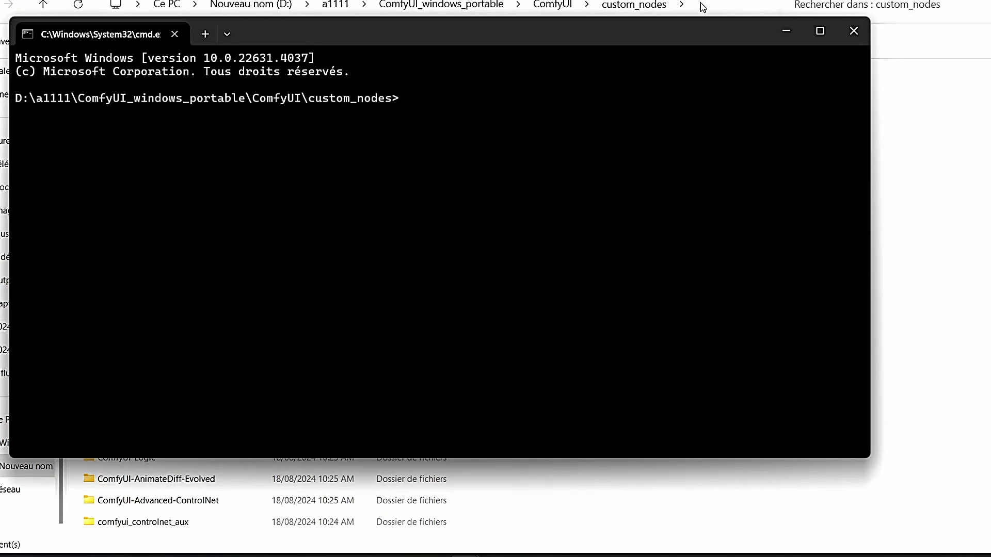
text(git clone)
key(ctrl+v)
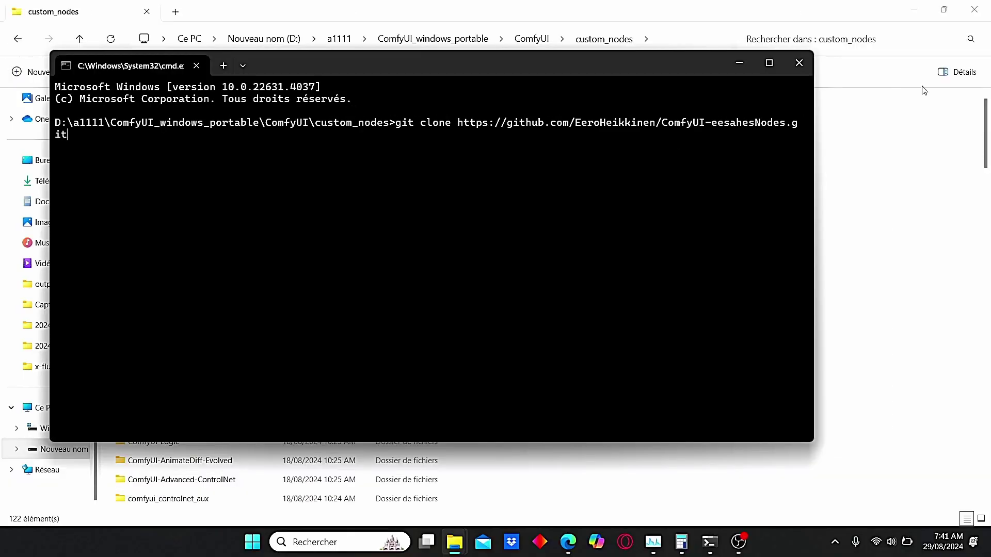
click(799, 62)
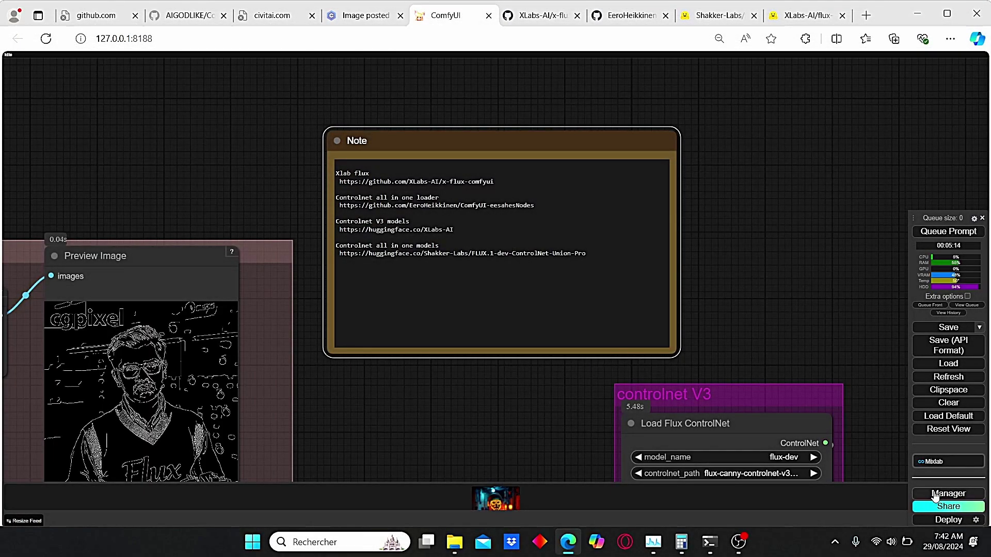
Search the ComfyUI Manager's custom nodes for "controln" and close the manager.
click(936, 495)
click(518, 210)
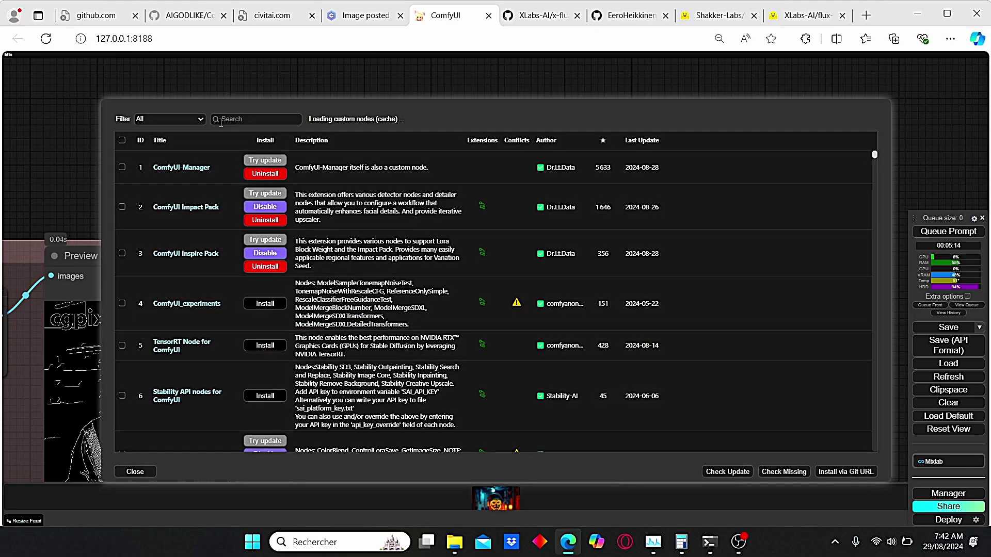
click(225, 120)
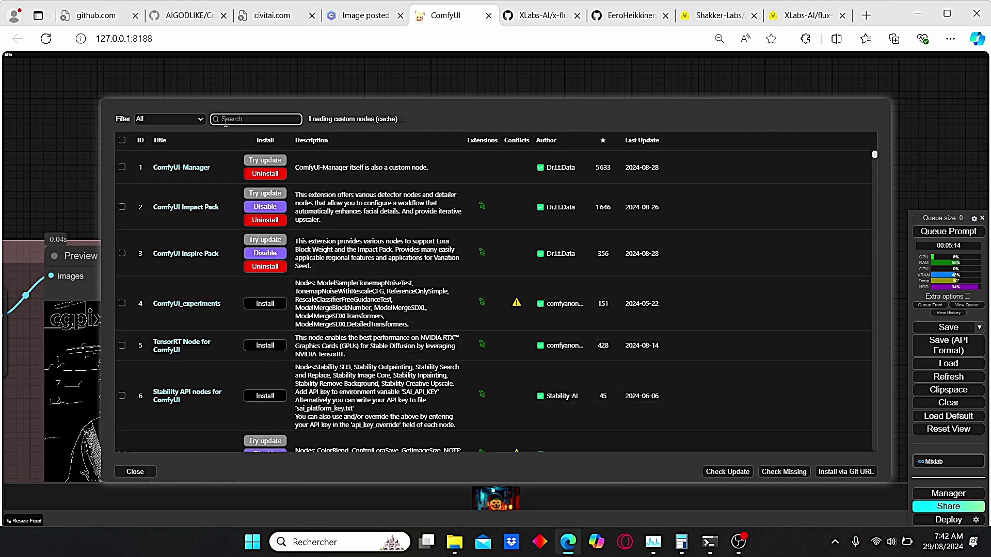
text(controln)
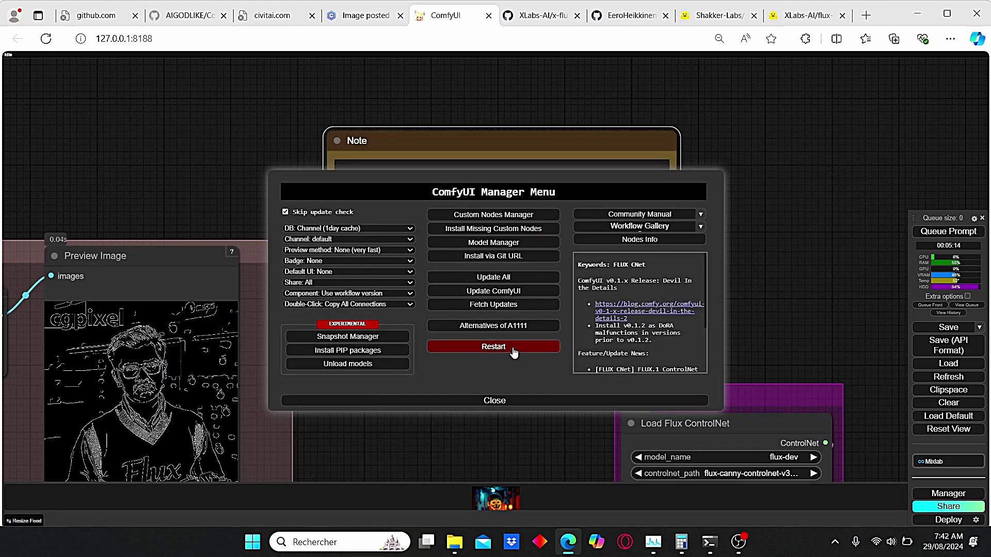
click(518, 404)
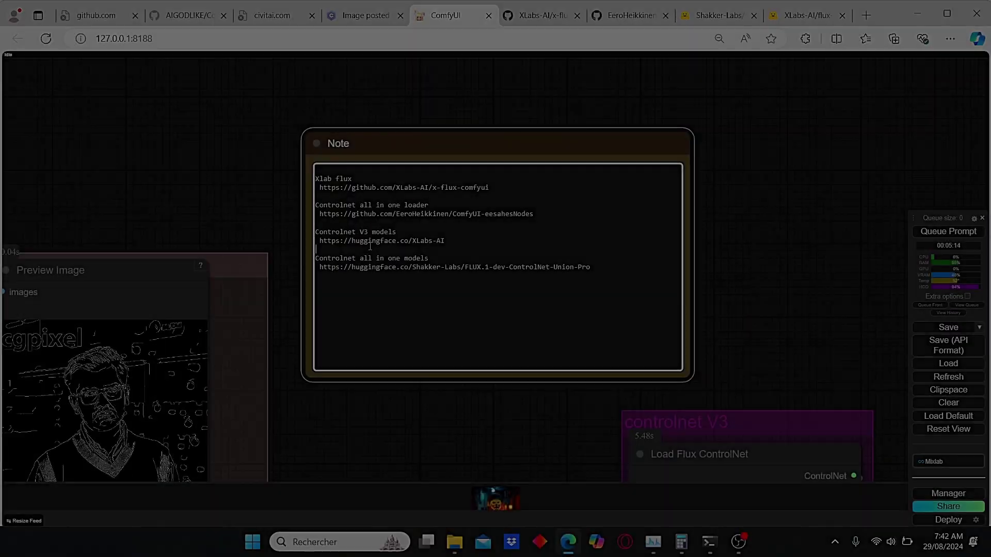
Select the ControlNet V3 models link in the note and open the XLabs-AI page on Hugging Face.
drag(449, 241, 321, 241)
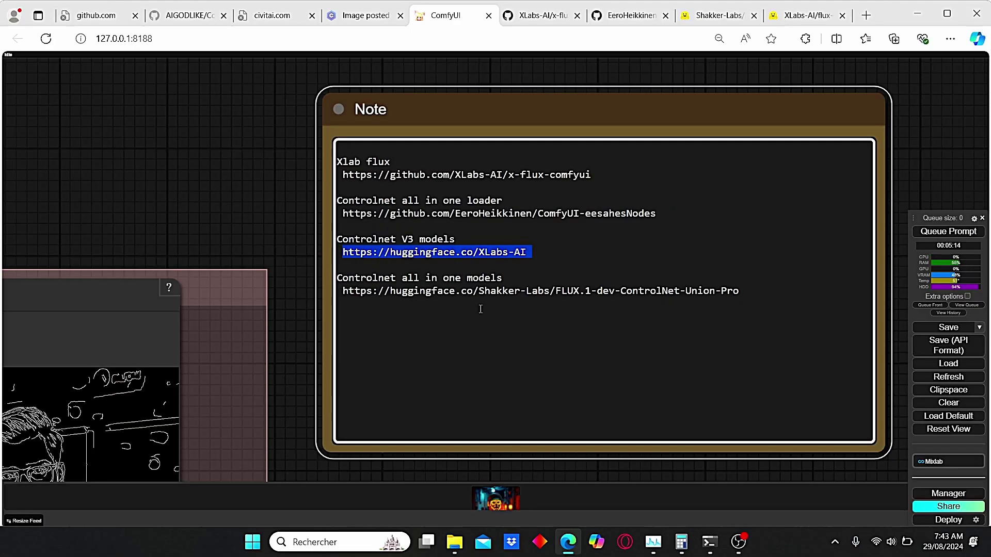
click(736, 19)
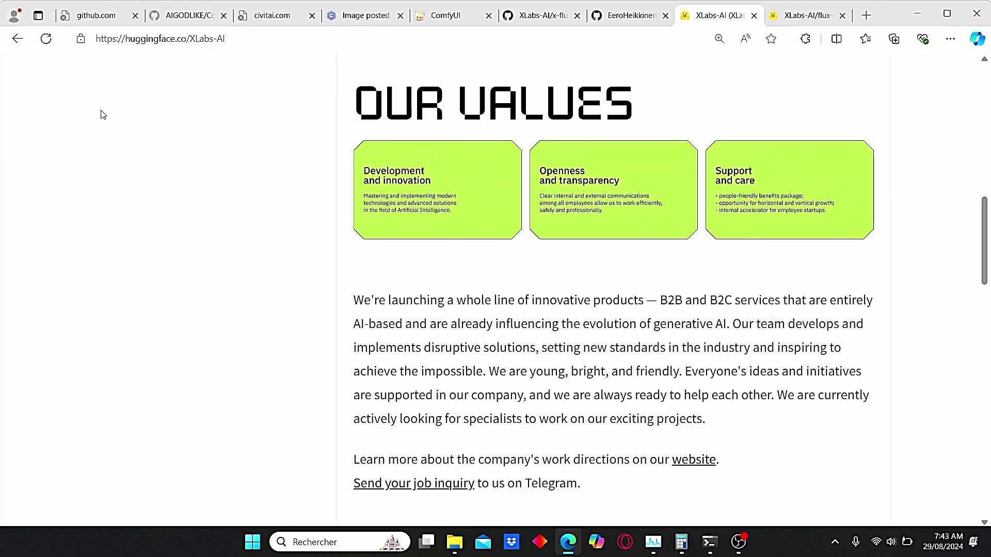
Browse the XLabs-AI model list for the Flux ControlNet V3 models, and return to the links note in ComfyUI.
scroll(383, 163, down, 10)
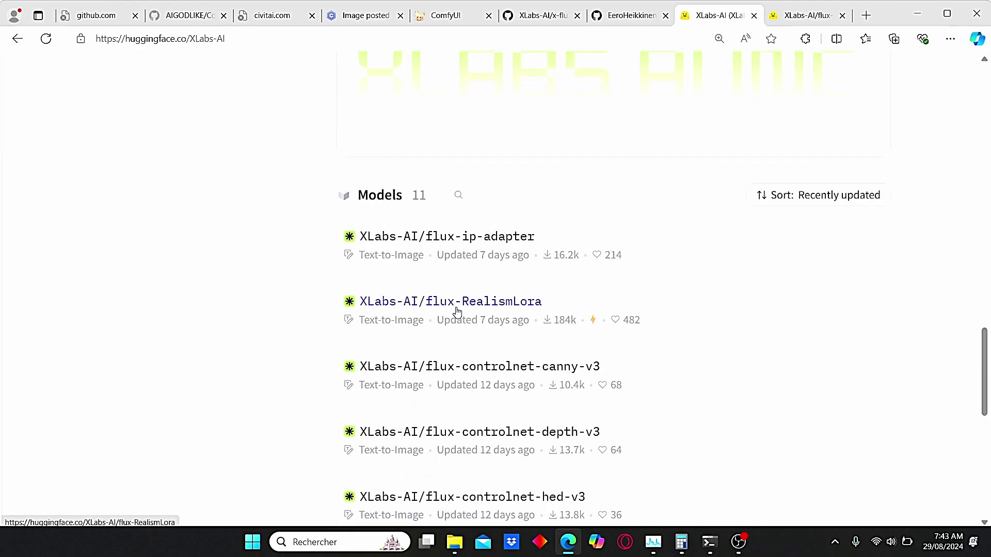
scroll(460, 310, down, 1)
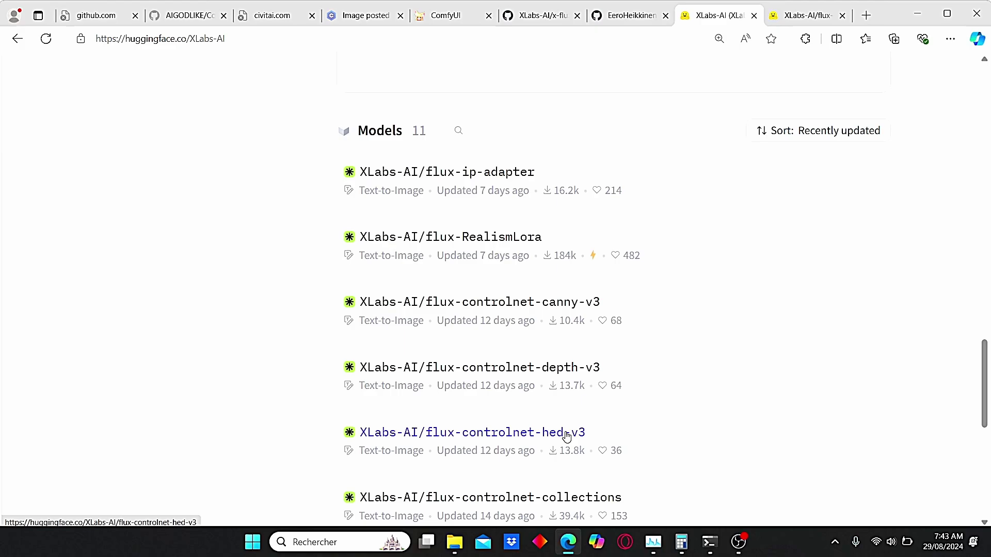
drag(740, 291, 342, 295)
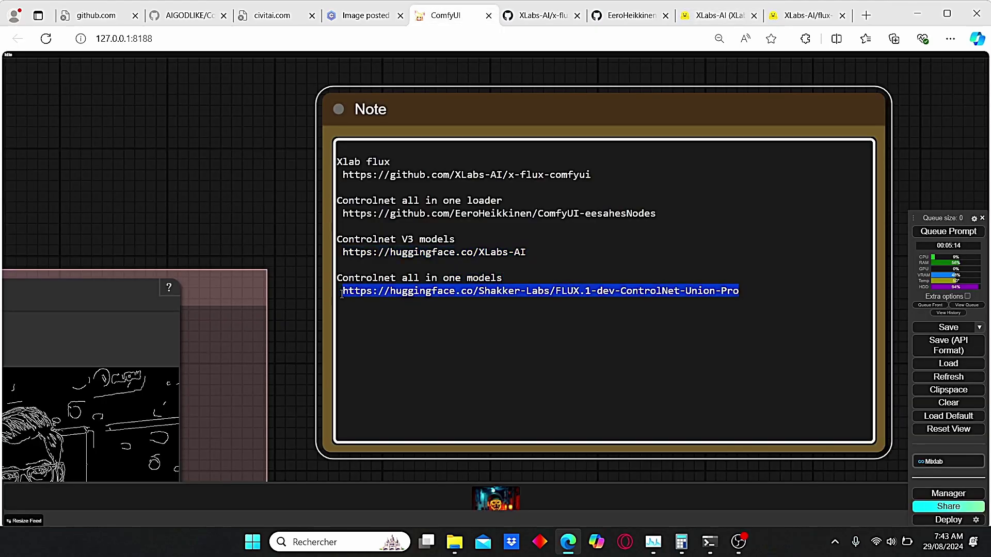
click(239, 203)
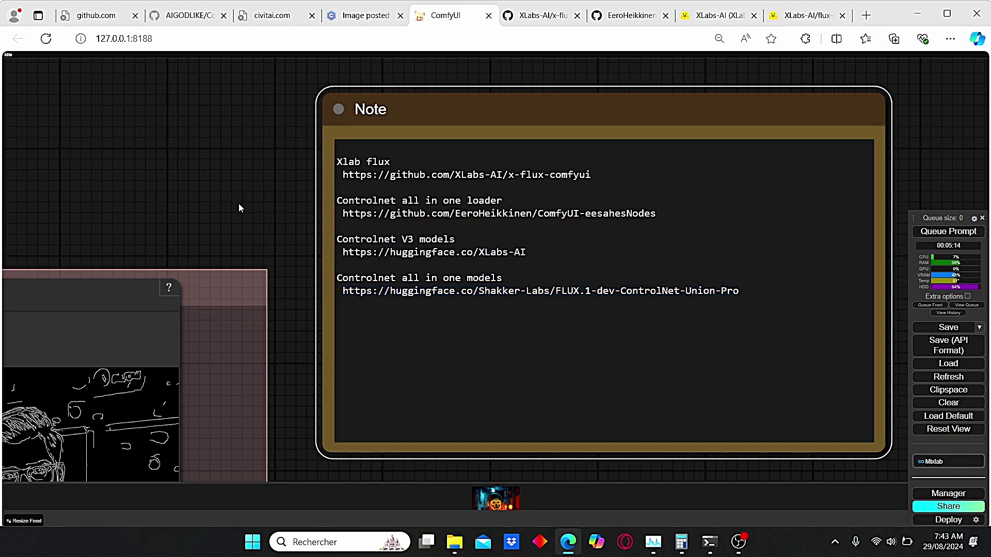
In File Explorer, inspect the controlnets folder under ComfyUI's models\xlabs, and go back up to xlabs.
click(453, 550)
click(408, 479)
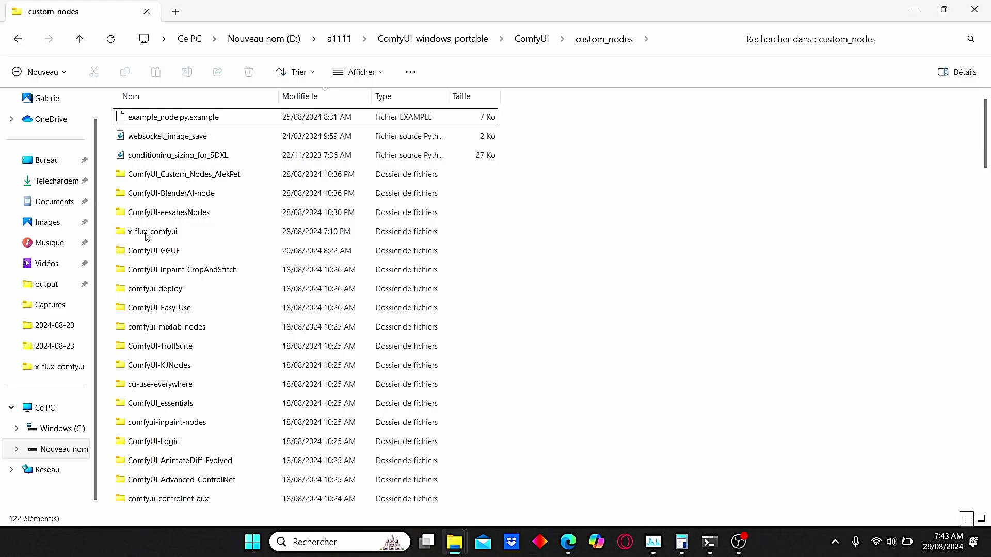
click(527, 48)
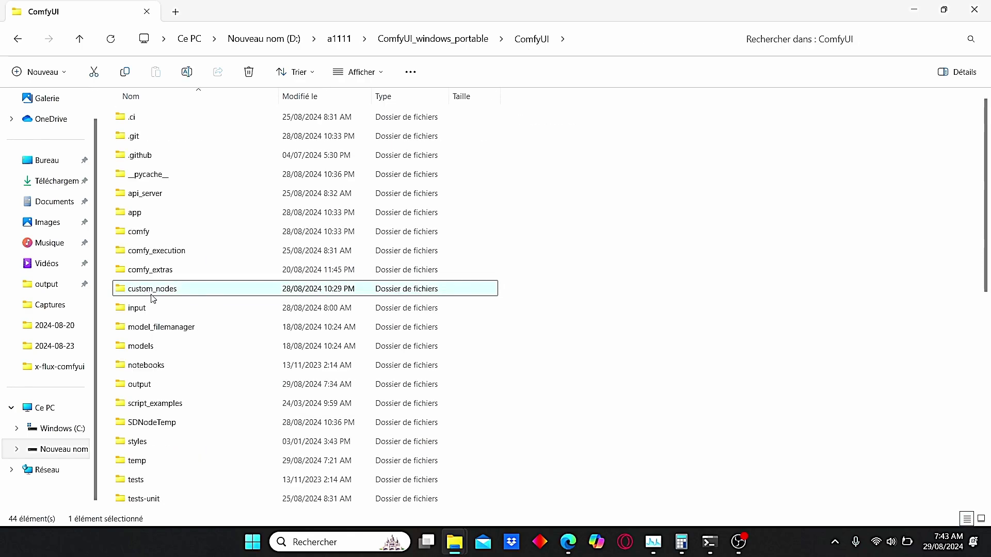
double_click(172, 349)
click(198, 273)
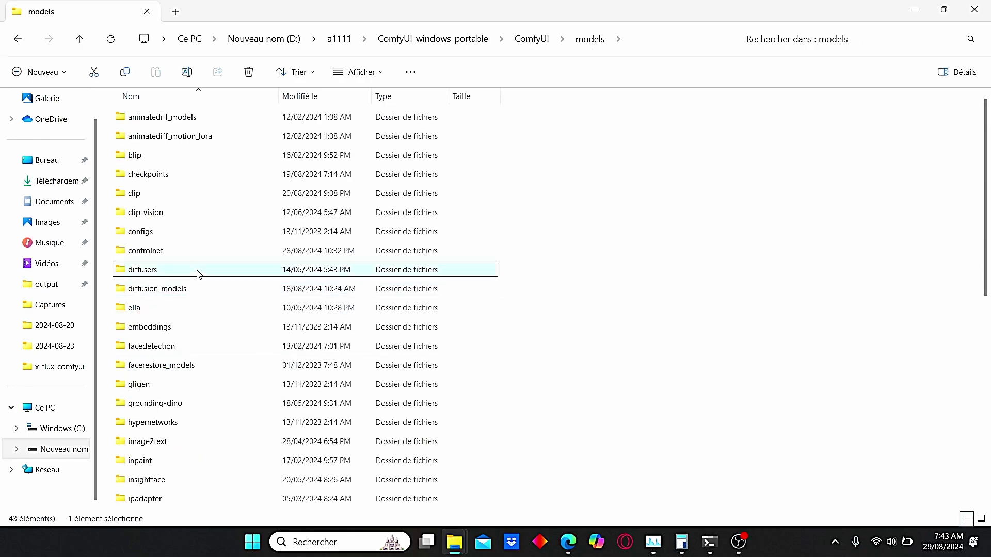
key(x)
double_click(219, 503)
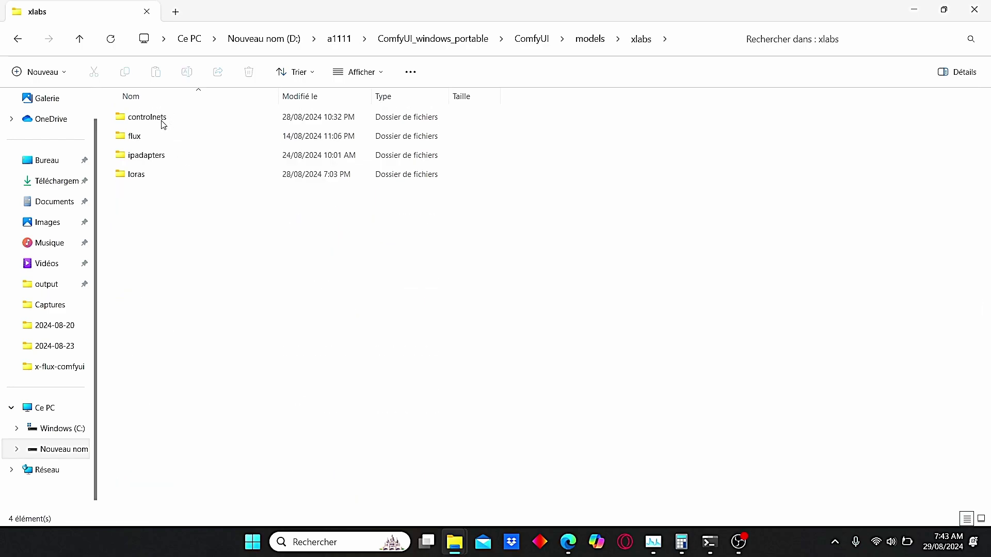
double_click(162, 124)
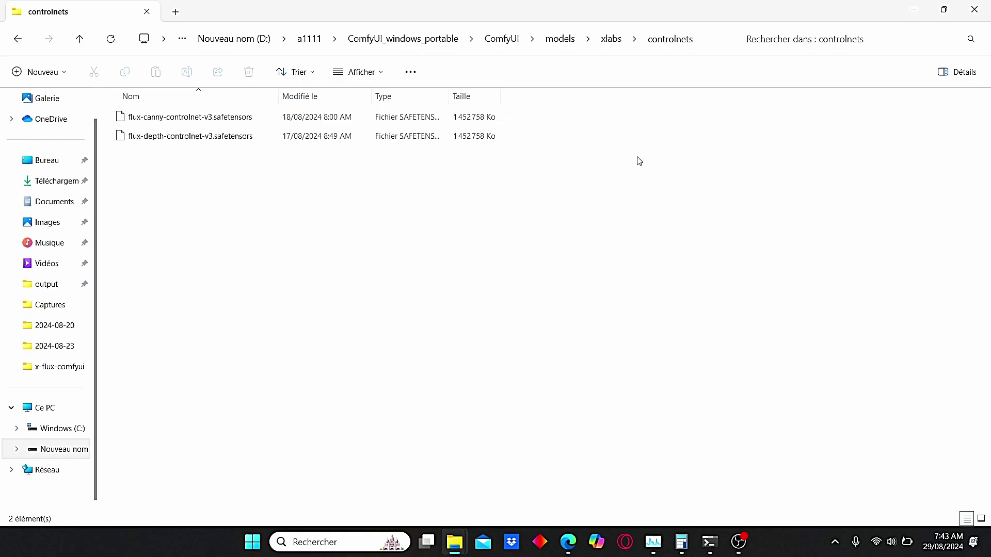
click(604, 41)
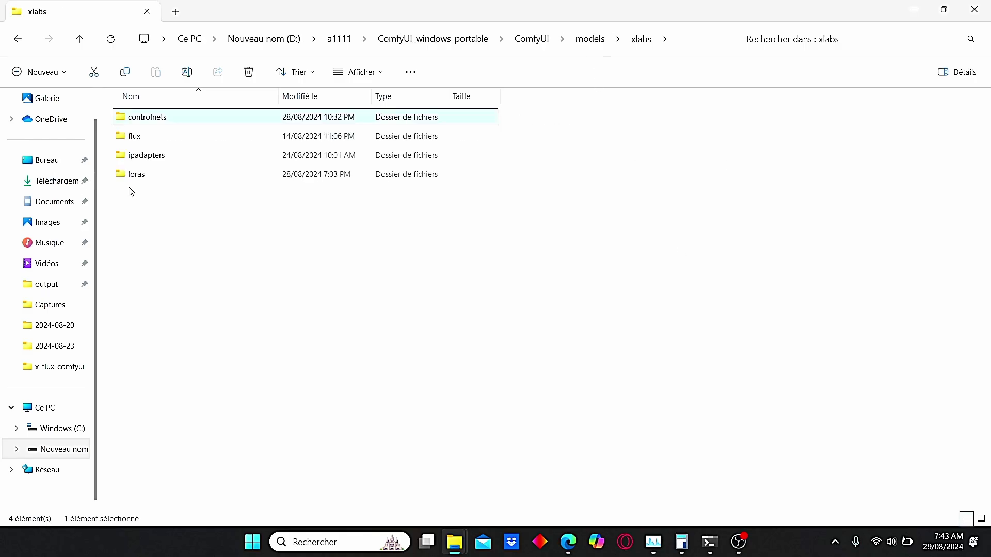
Copy the all-in-one models link from the ComfyUI note and open the file list of Shakker-Labs/FLUX.1-dev-ControlNet-Union-Pro on Hugging Face.
click(575, 544)
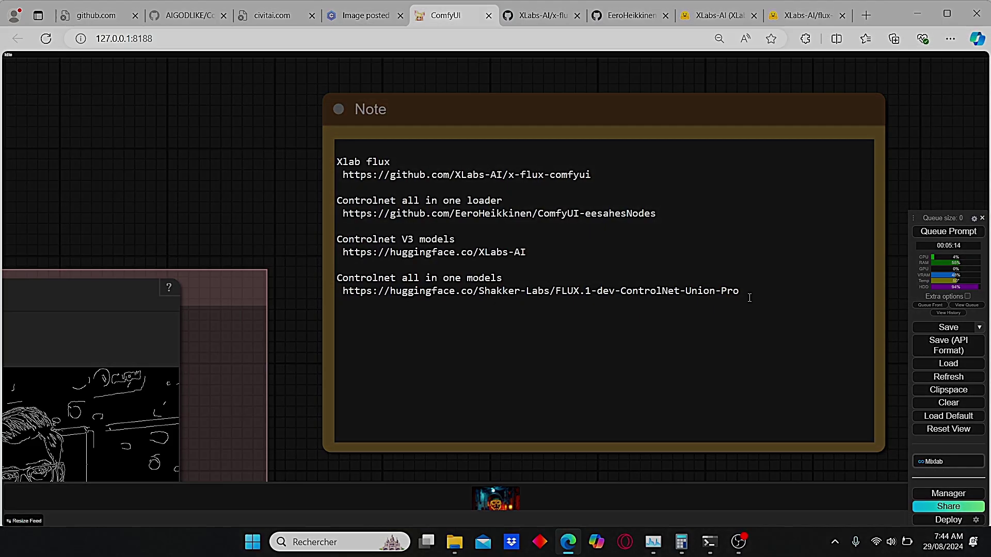
drag(748, 293, 343, 292)
key(ctrl+c)
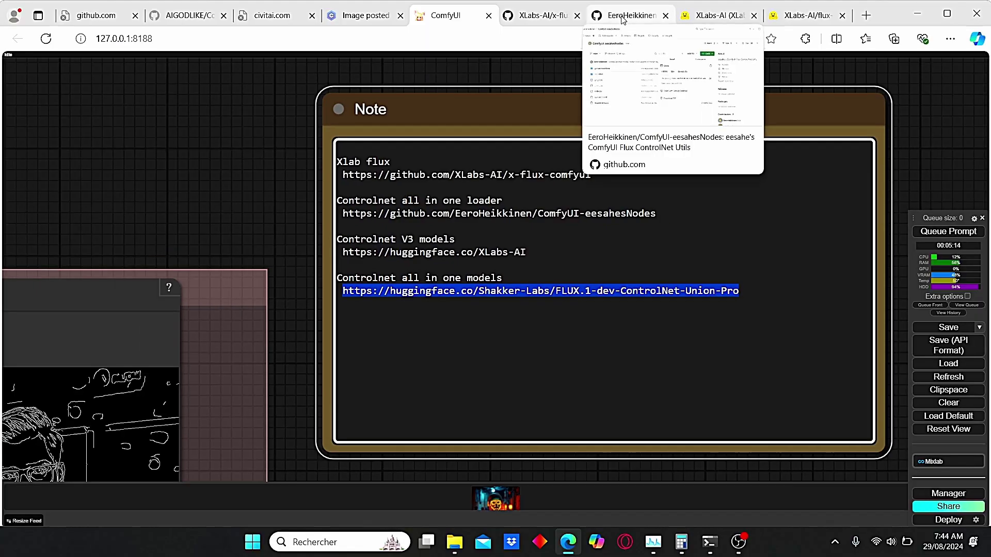
click(629, 15)
click(640, 35)
key(ctrl+v)
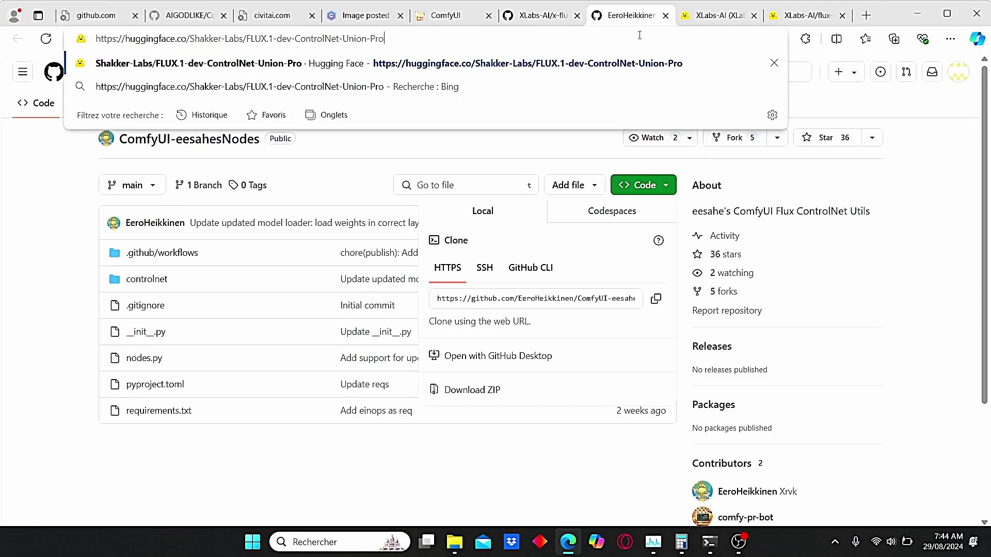
key(Return)
click(232, 292)
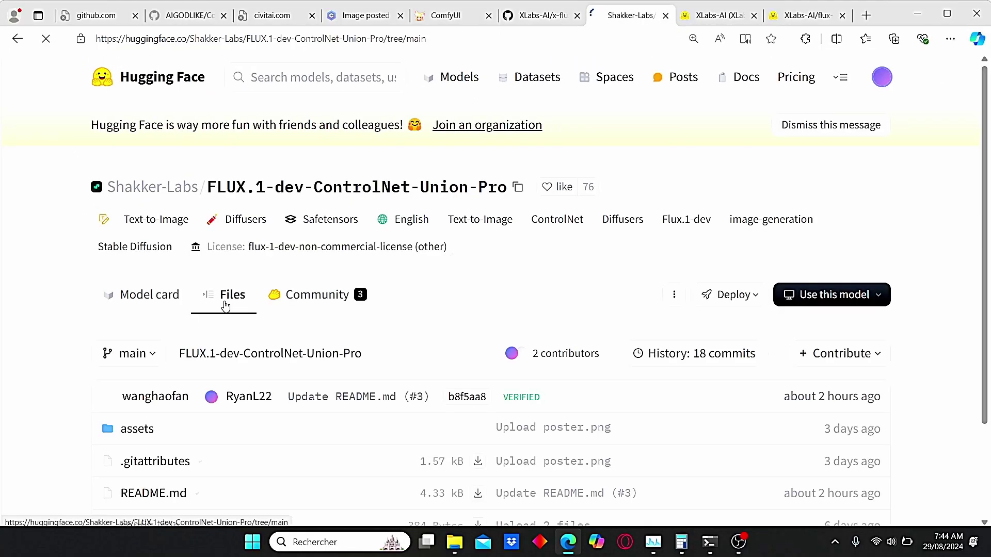
scroll(226, 307, down, 2)
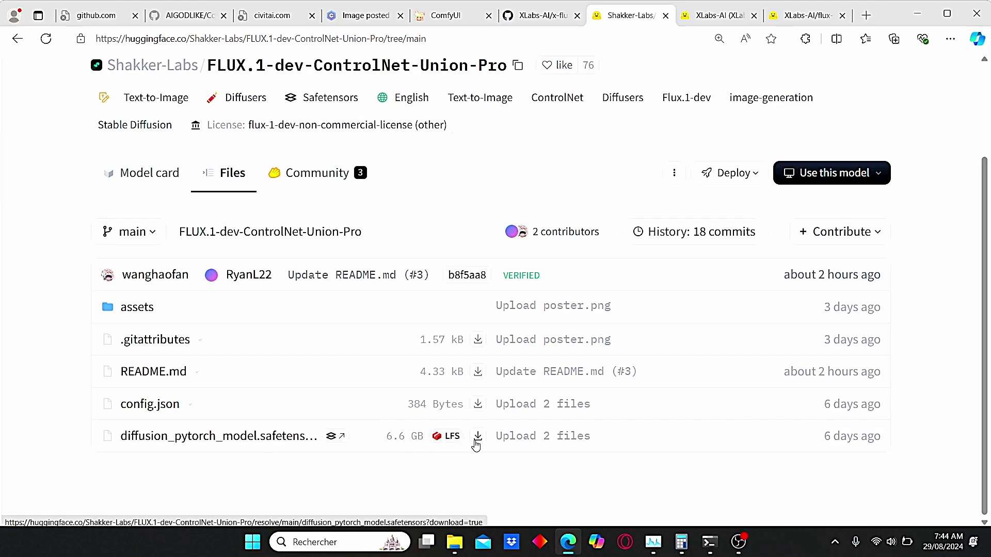
In File Explorer, open ComfyUI's models\controlnet folder, select allinone flux.safetensors, and go back up to models.
mouse_move(456, 543)
click(443, 505)
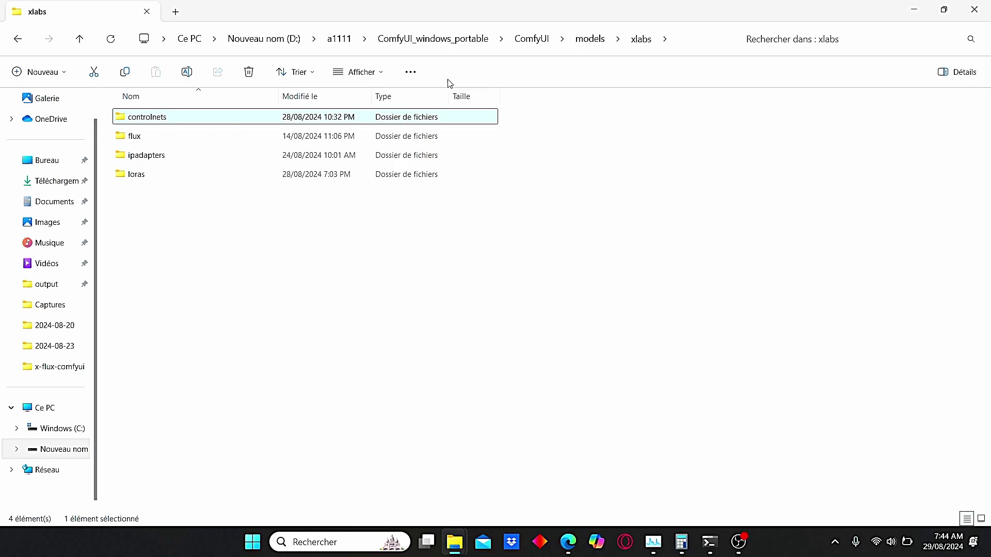
click(542, 44)
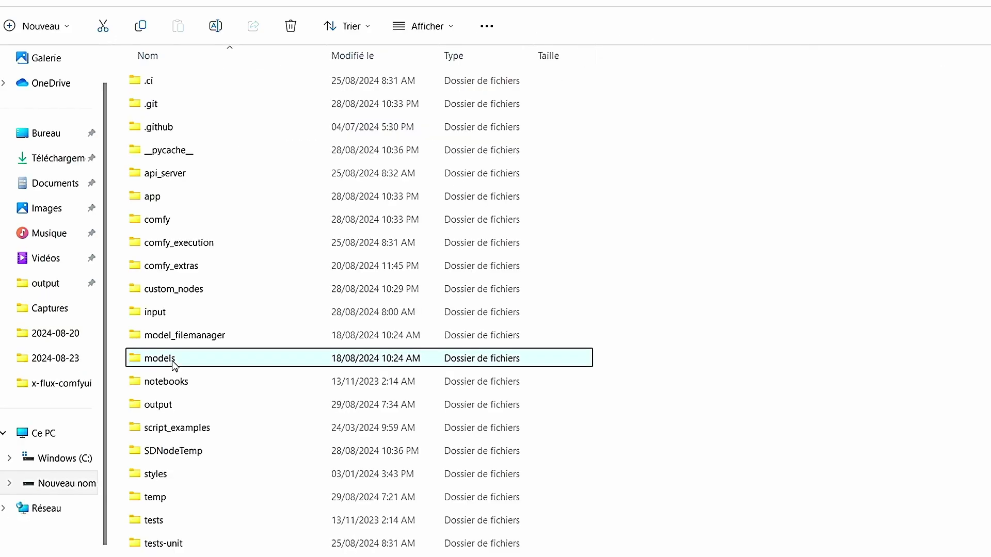
double_click(154, 351)
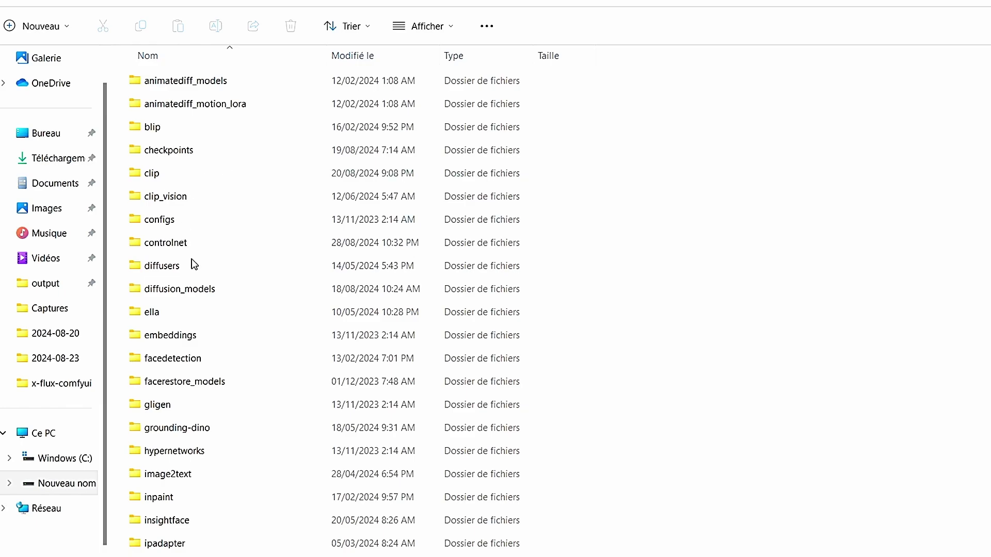
click(183, 251)
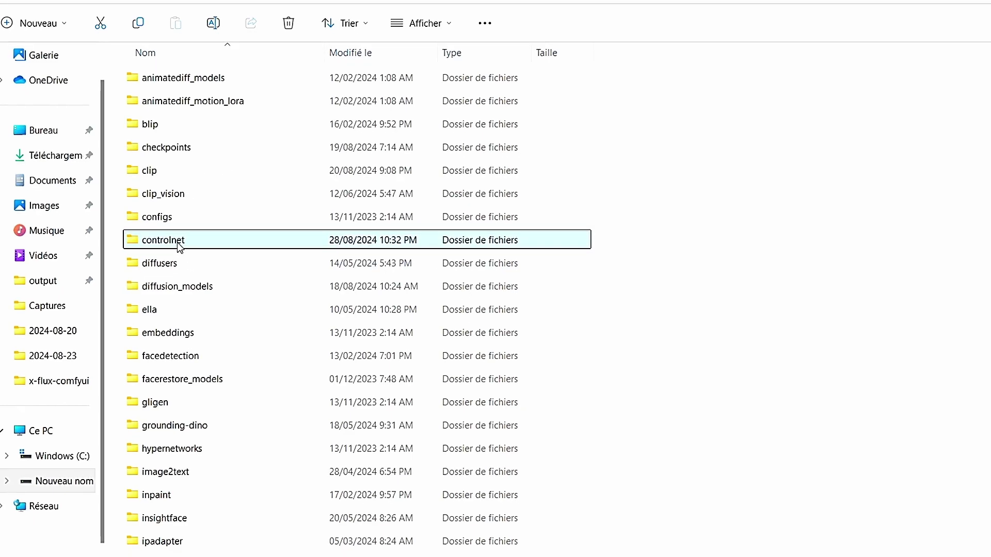
double_click(178, 244)
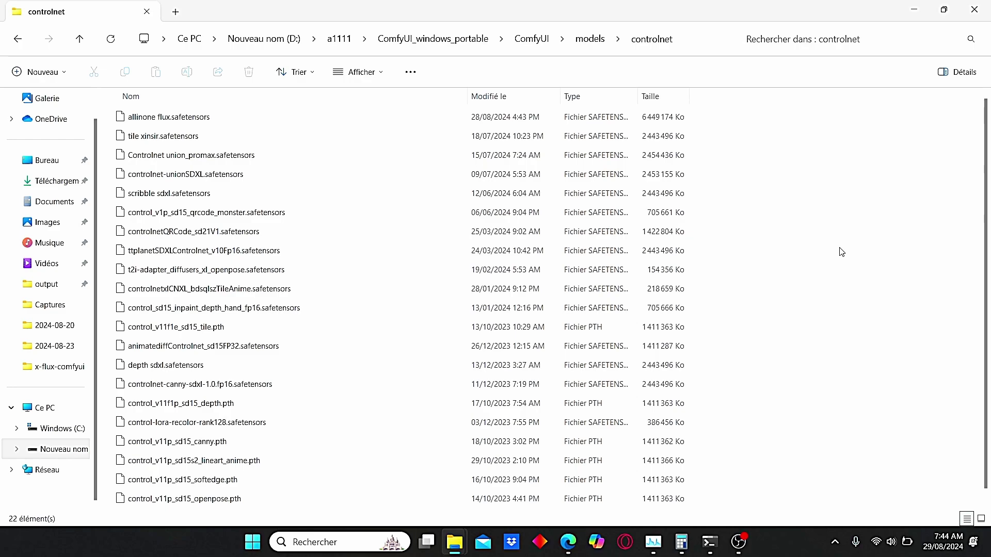
click(147, 123)
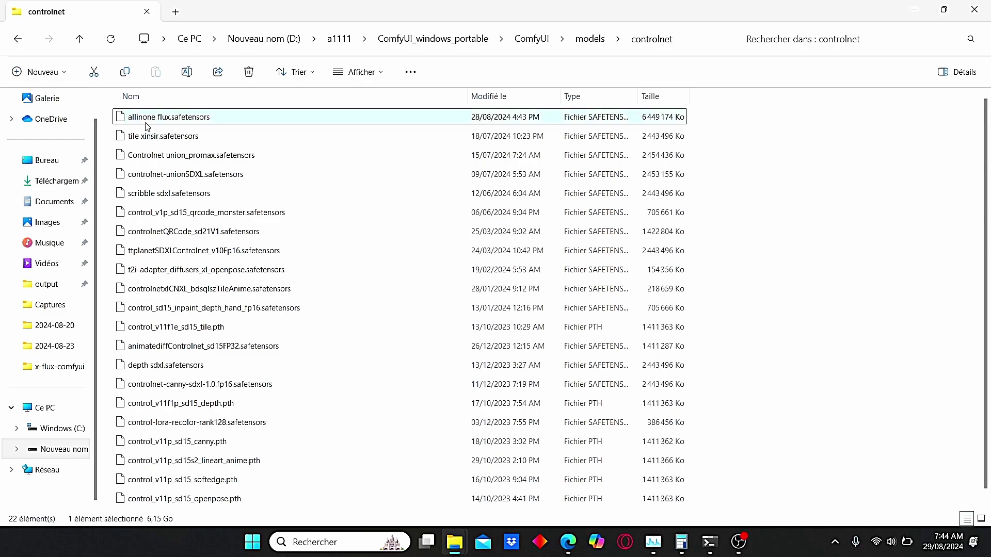
click(594, 44)
Switch back to the ComfyUI workflow and examine the overall layout and the Load Image node that feeds the preprocessors.
key(alt+Tab)
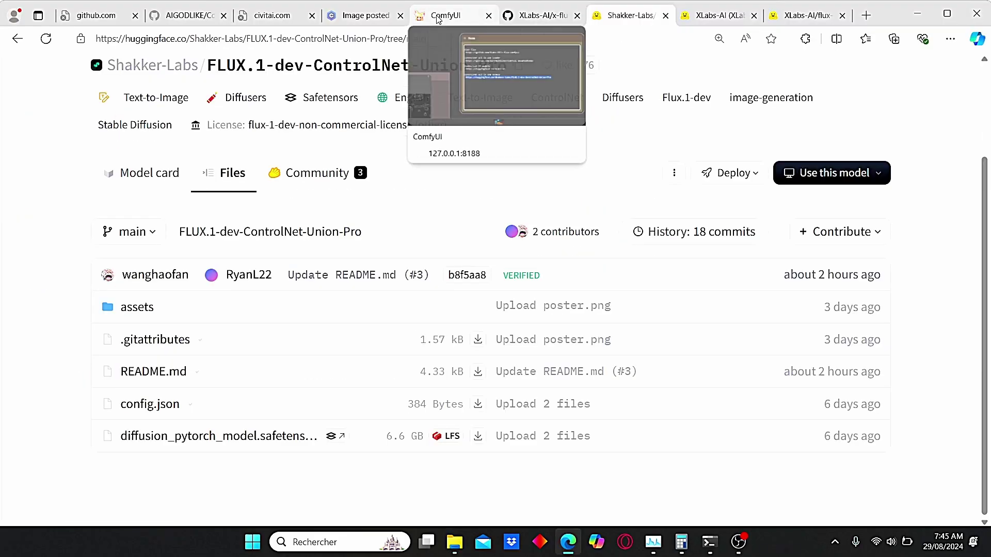
click(438, 17)
scroll(206, 228, down, 4)
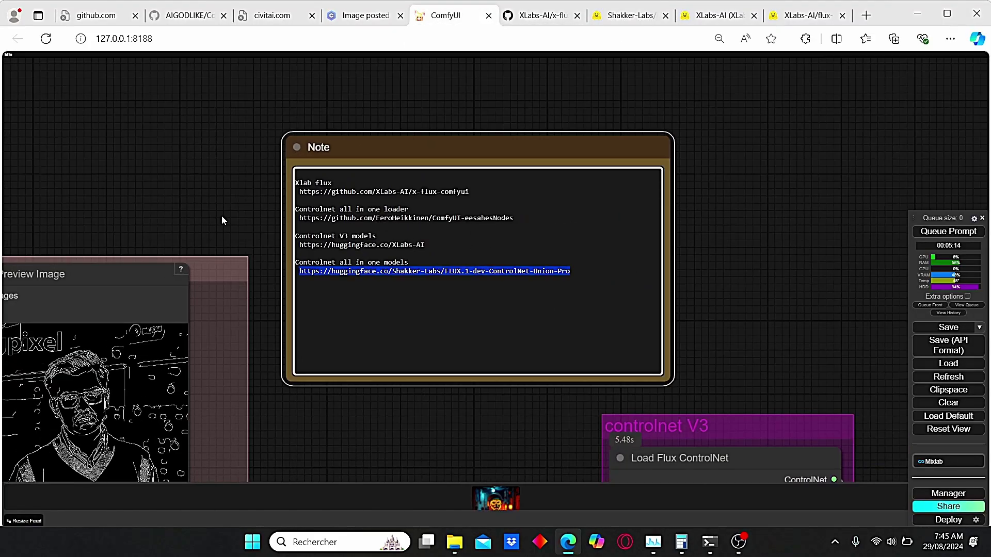
scroll(772, 303, down, 2)
drag(776, 354, 823, 190)
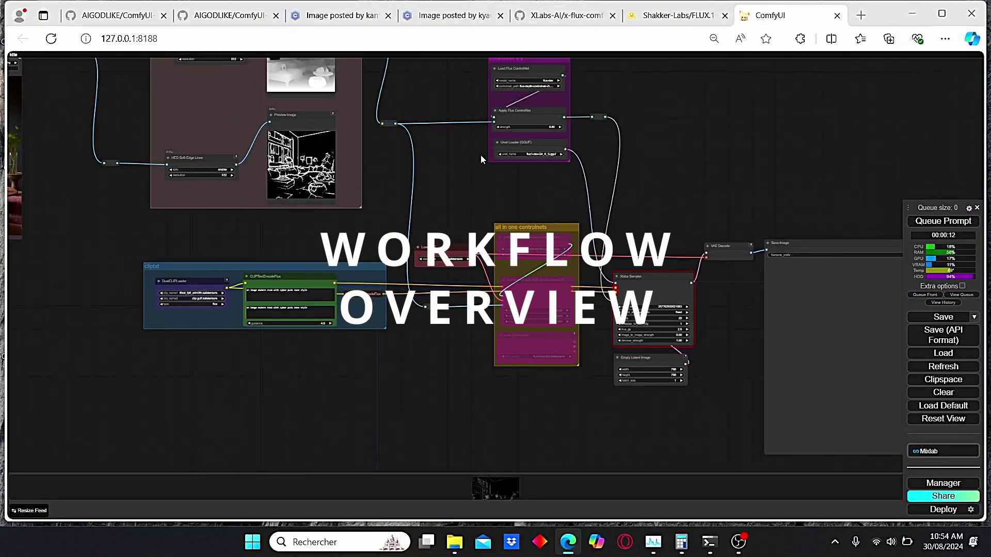
scroll(481, 156, up, 1)
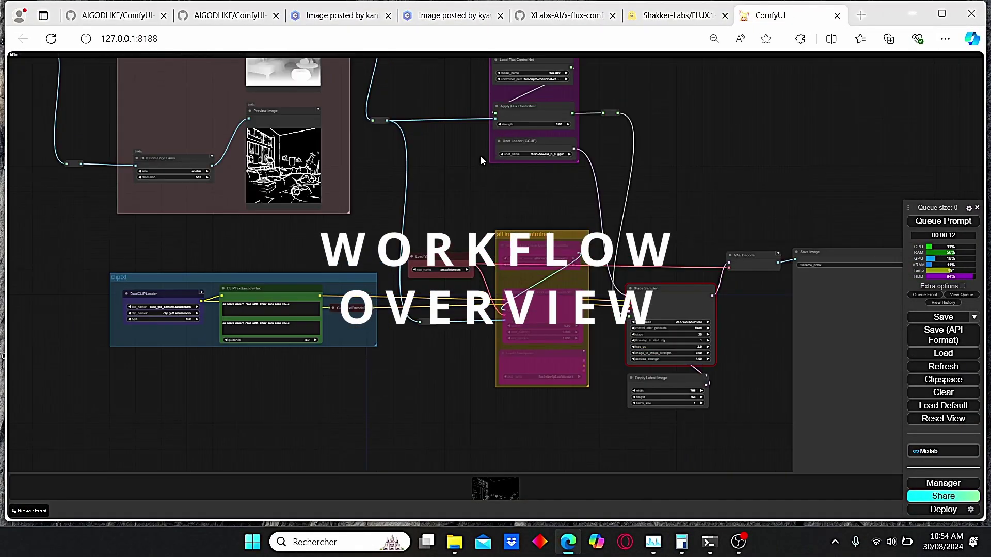
drag(392, 225, 633, 288)
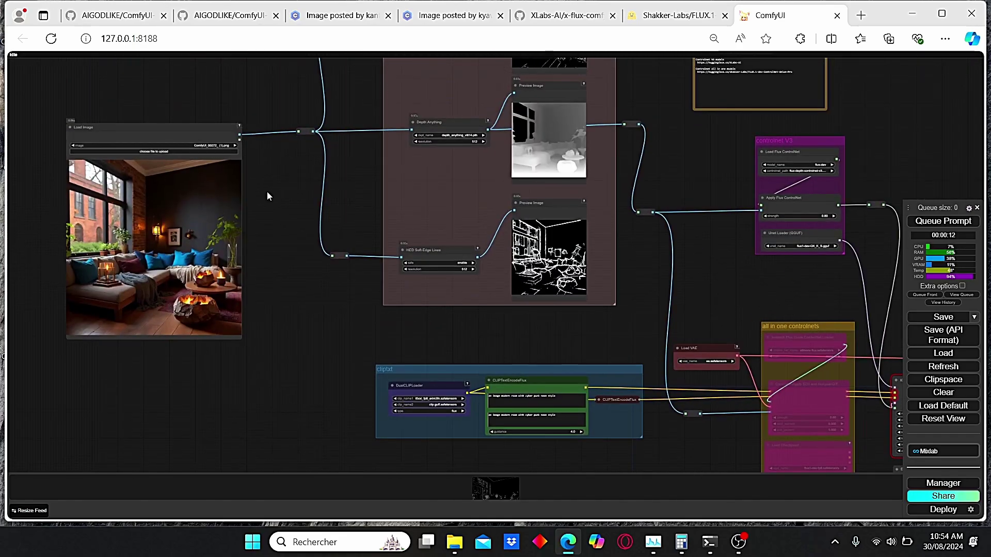
scroll(299, 188, up, 2)
scroll(299, 188, up, 1)
drag(299, 188, 451, 251)
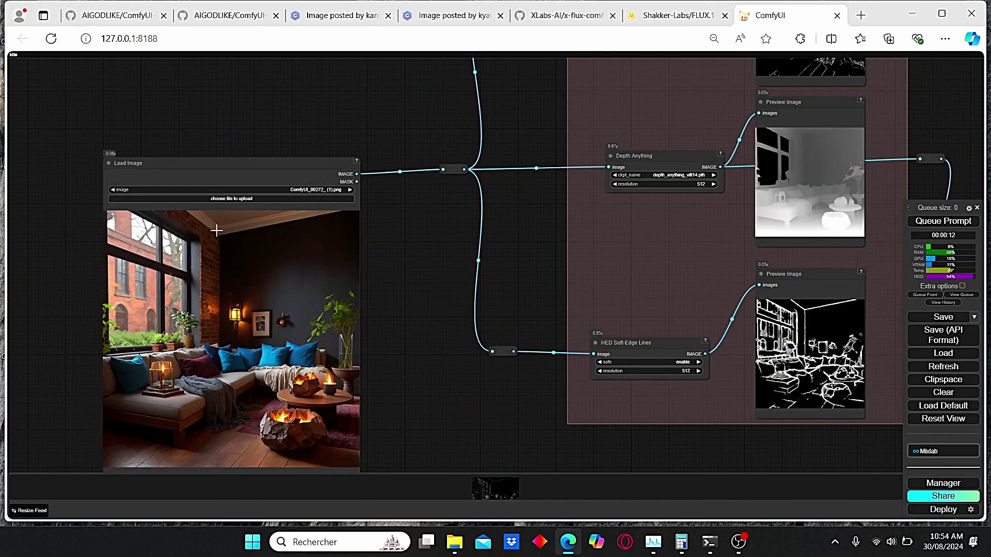
drag(532, 109, 358, 147)
Examine the Canny Edge, Depth Anything and HED Soft-Edge Lines preprocessors together with their preview images.
scroll(293, 142, down, 2)
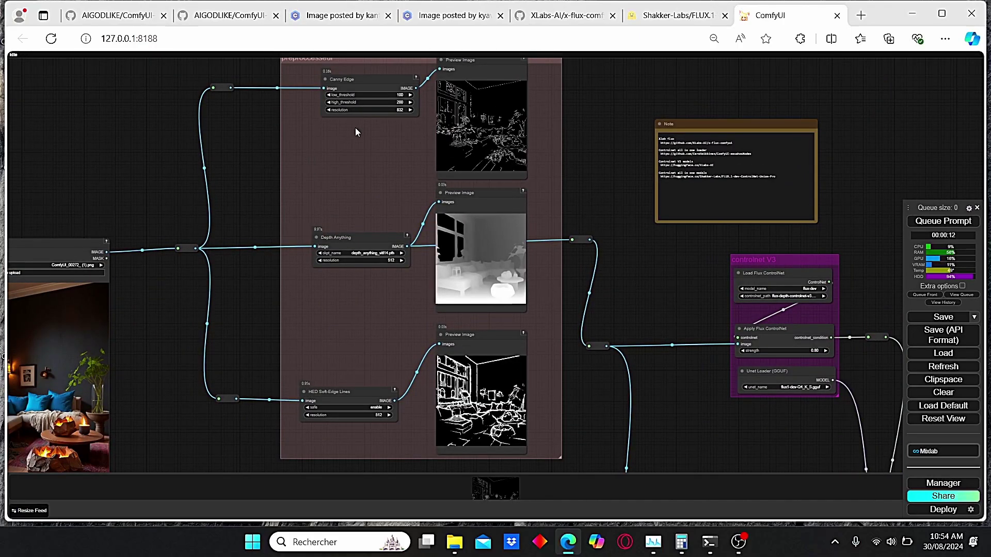
scroll(358, 125, up, 1)
drag(358, 125, 351, 292)
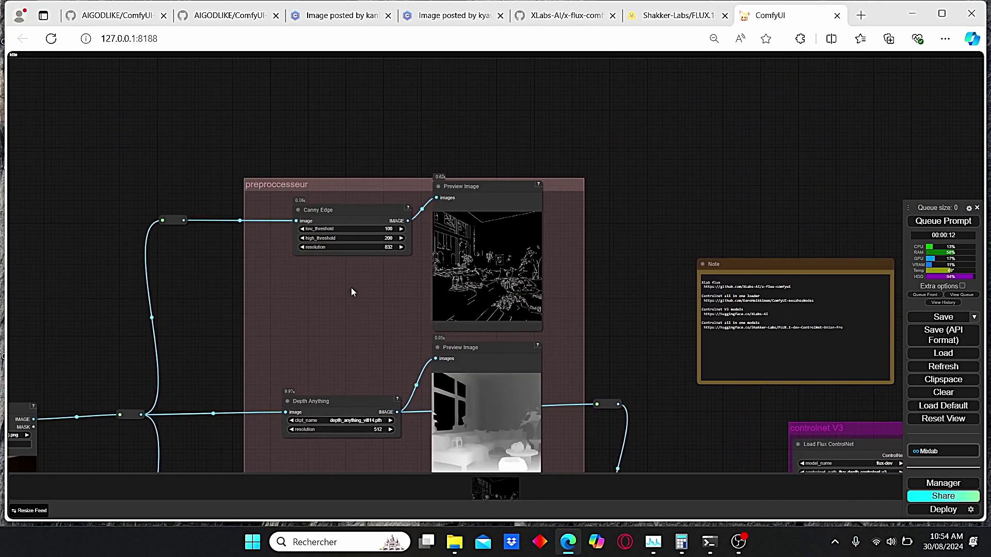
scroll(351, 293, up, 5)
scroll(404, 267, up, 3)
drag(459, 290, 186, 295)
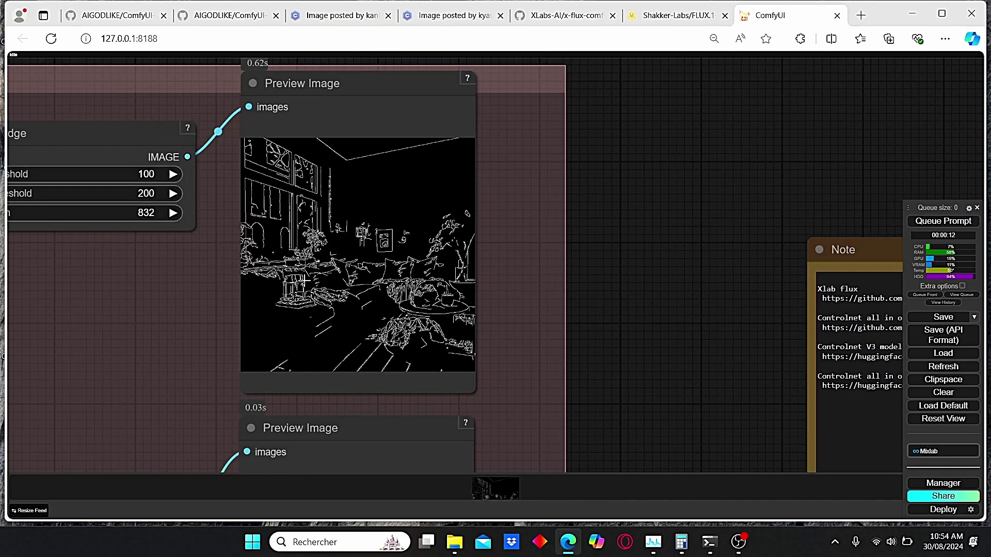
drag(150, 341, 437, 247)
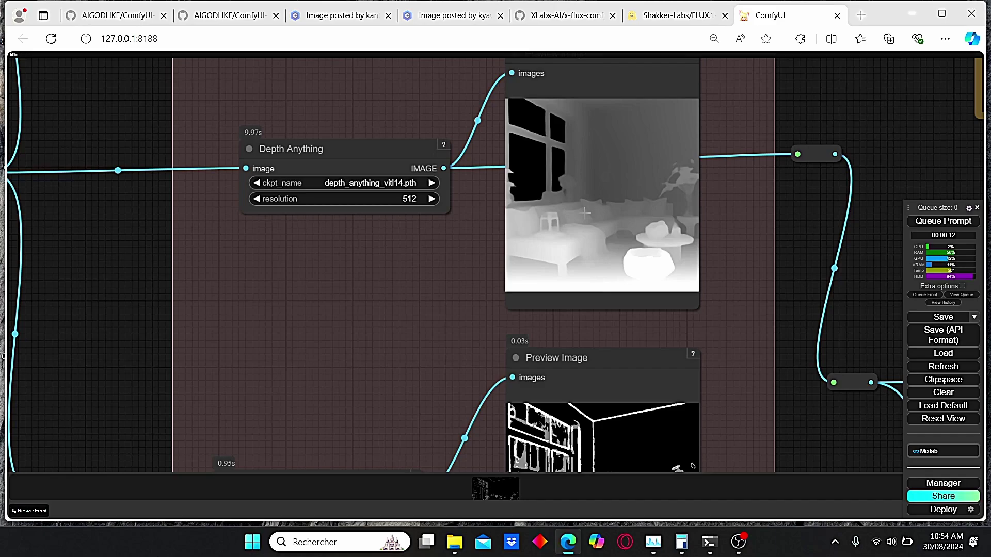
drag(747, 349, 790, 107)
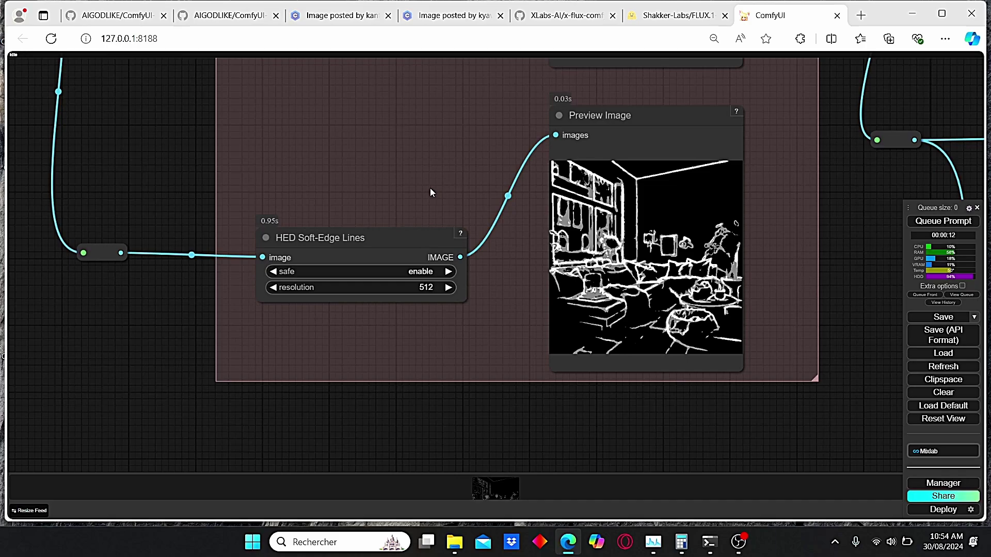
drag(466, 208, 439, 206)
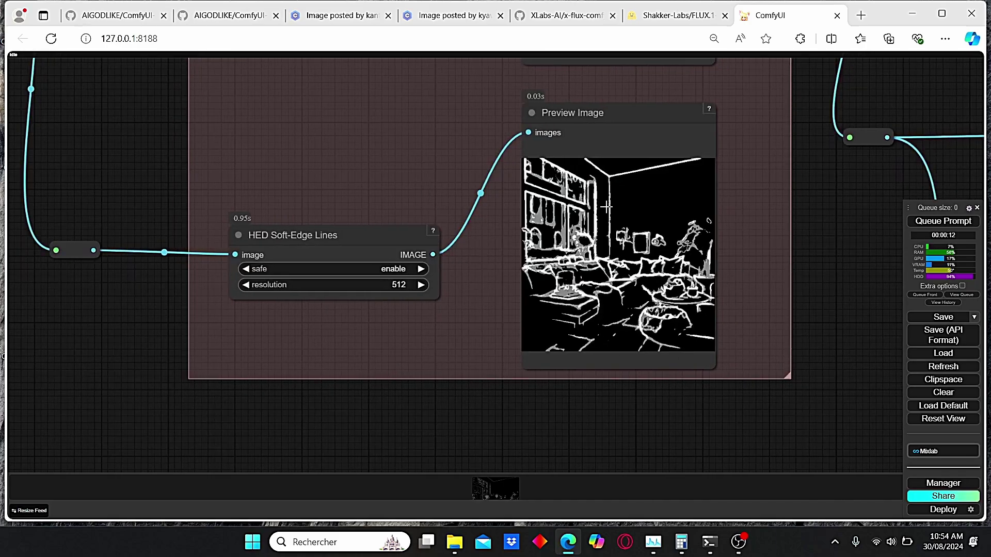
Examine the DualCLIPLoader and CLIPTextEncodeFlux nodes in the cliptxt group.
scroll(755, 295, down, 5)
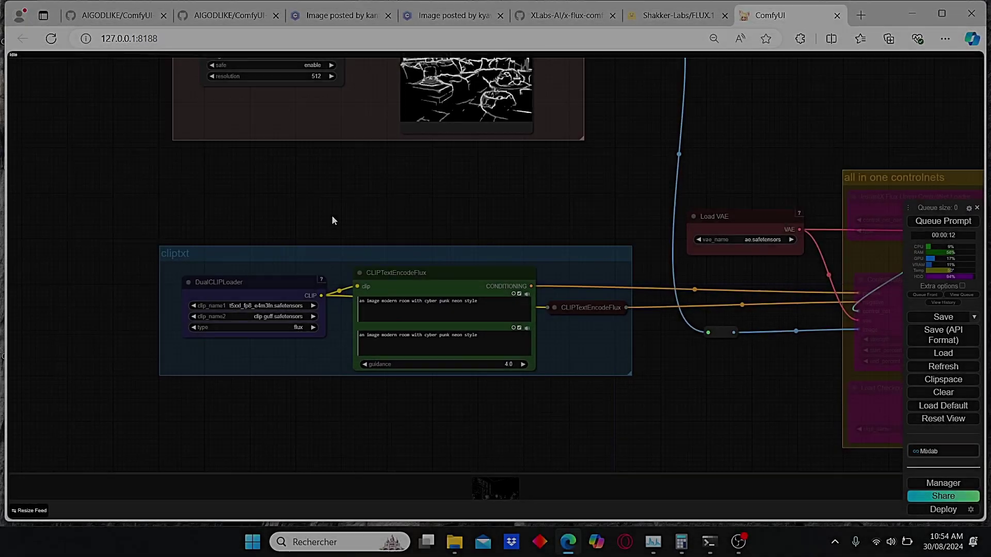
drag(332, 216, 346, 178)
scroll(346, 178, up, 1)
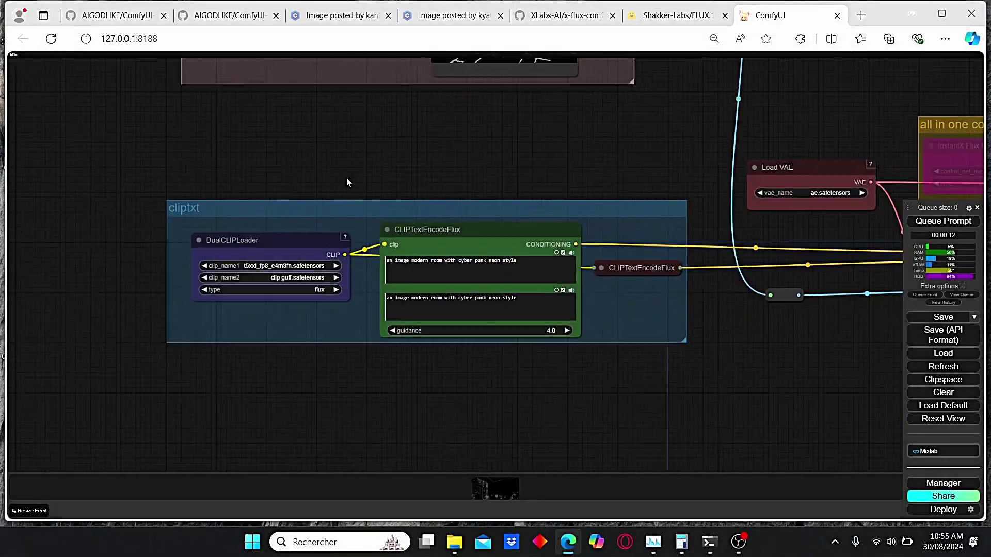
scroll(347, 181, up, 2)
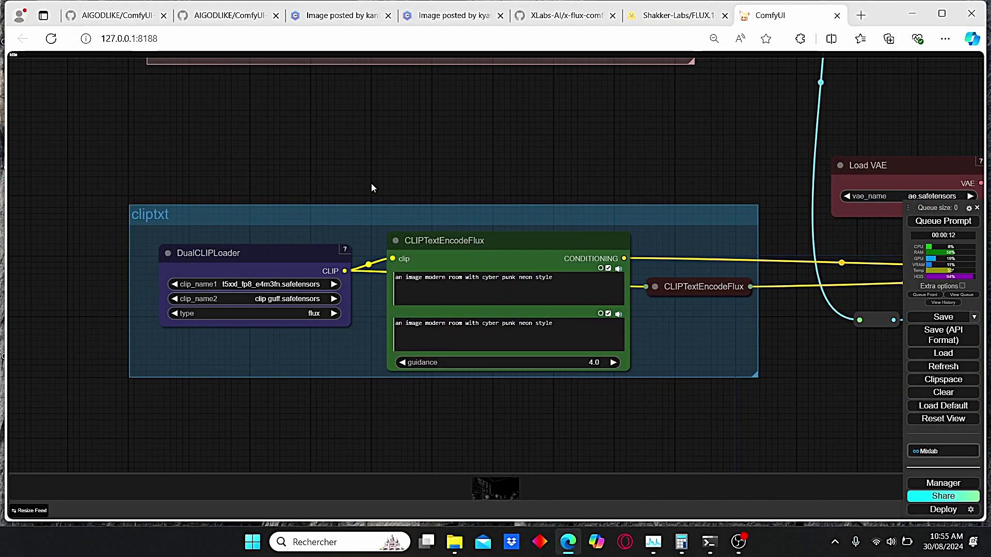
Examine the clip model names in the cliptxt group's DualCLIPLoader and the settings of the Xlabs Sampler.
scroll(358, 190, up, 2)
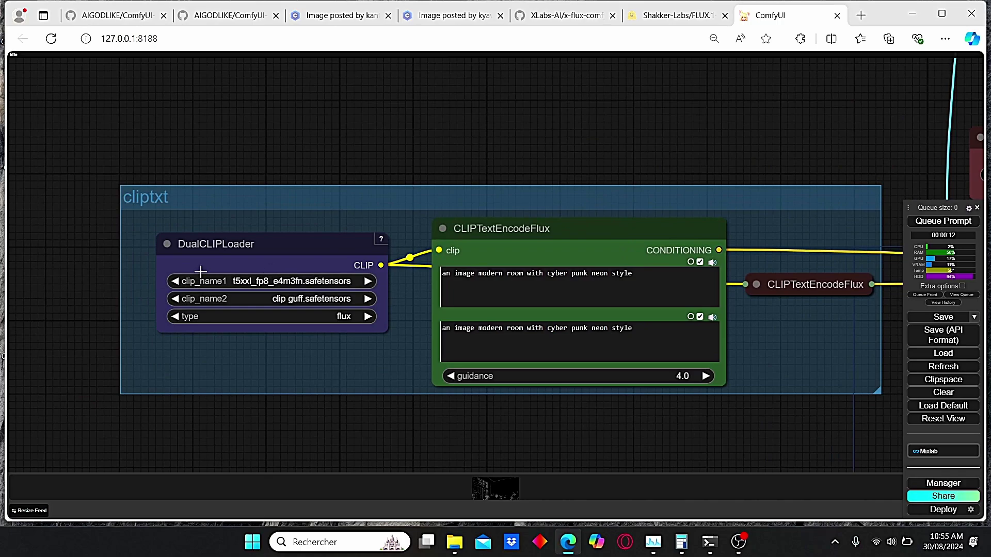
scroll(246, 287, up, 3)
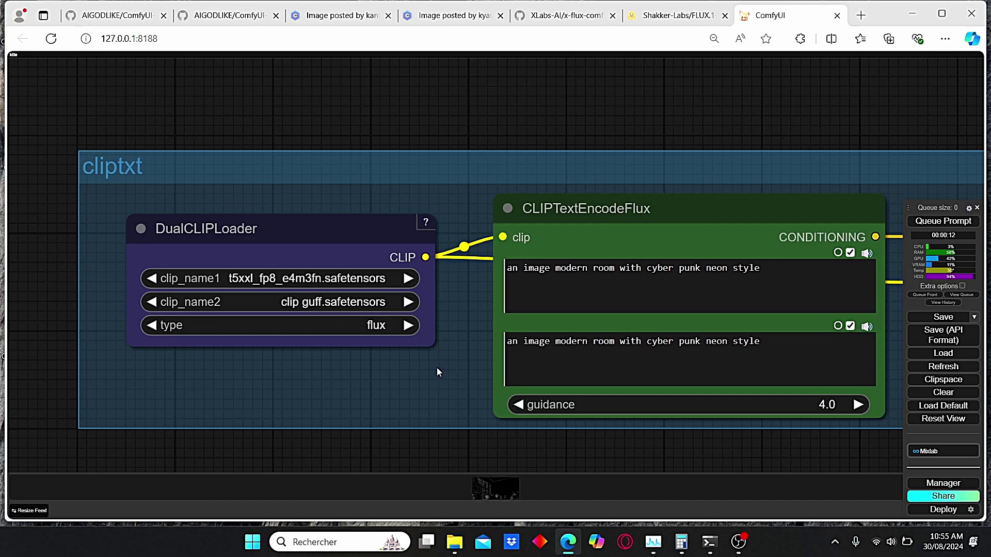
scroll(670, 144, down, 2)
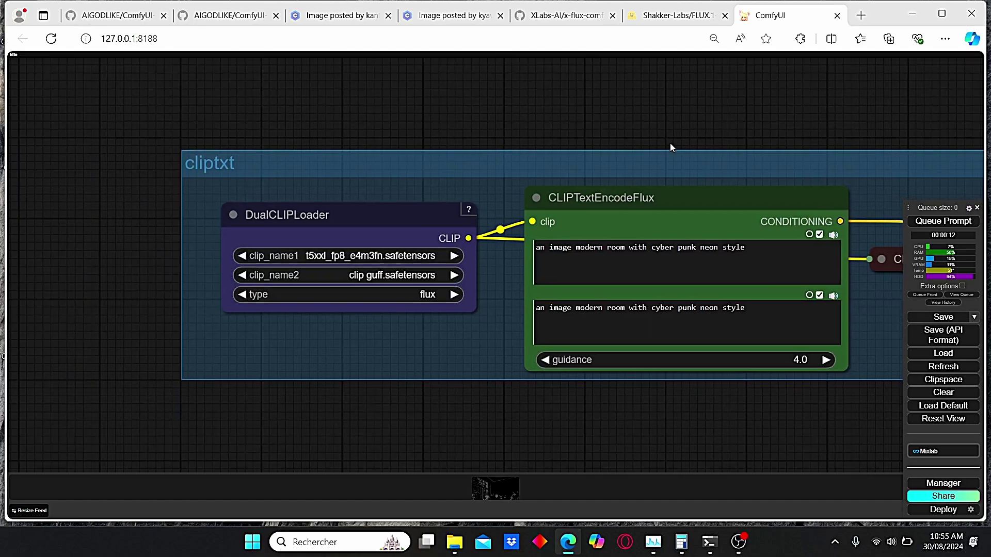
drag(846, 117, 439, 67)
scroll(722, 232, down, 9)
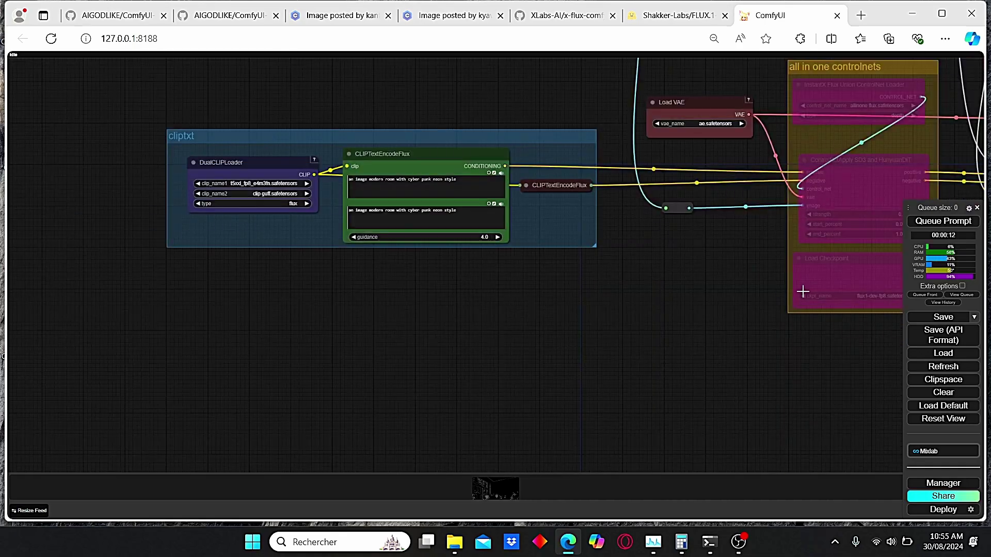
drag(762, 289, 391, 297)
scroll(392, 297, up, 4)
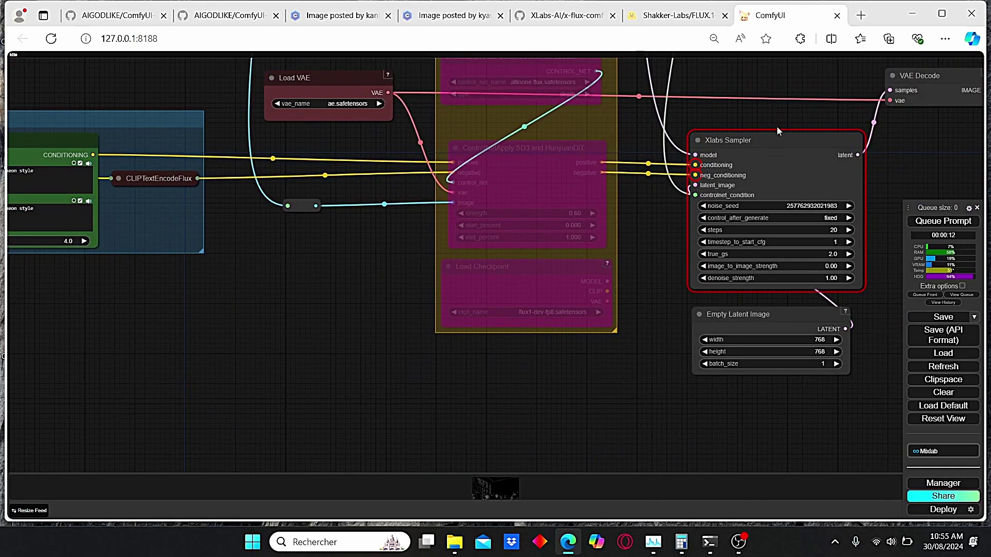
drag(776, 126, 491, 131)
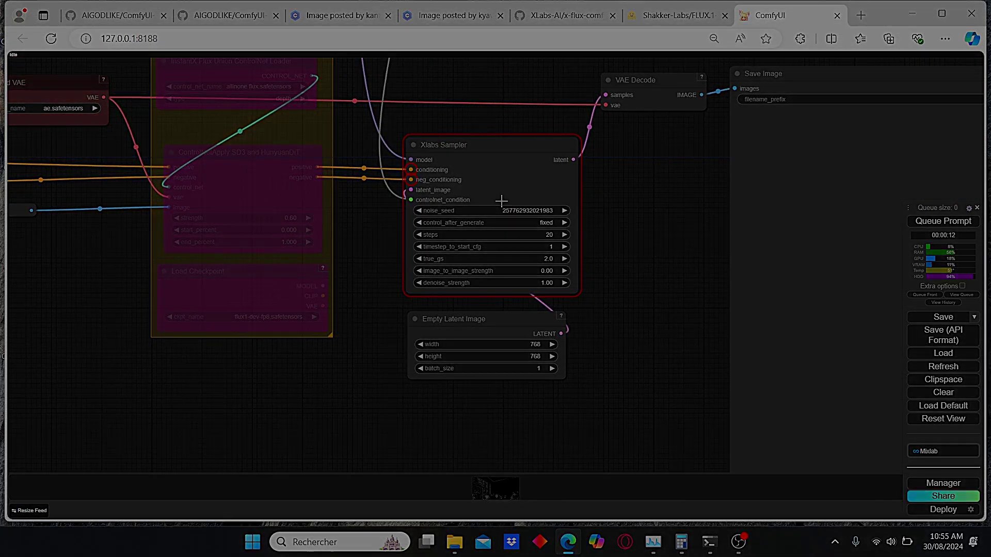
scroll(450, 235, up, 5)
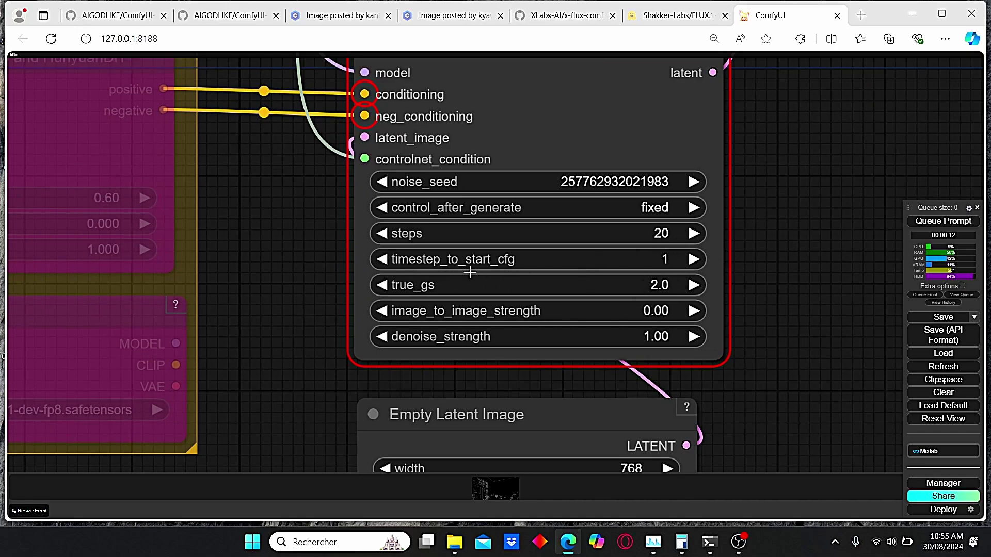
scroll(604, 317, down, 5)
scroll(702, 296, up, 4)
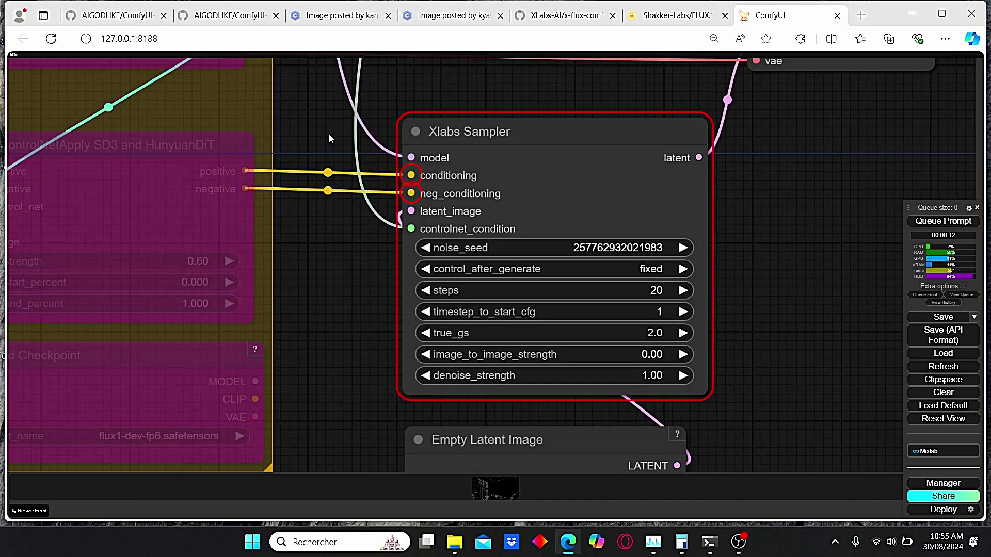
Examine the controlnet V3 group's Load Flux ControlNet and Unet Loader (GGUF) nodes, and keep the Apply Flux ControlNet strength at 0.8.
scroll(329, 135, down, 6)
drag(330, 136, 547, 413)
drag(228, 85, 275, 236)
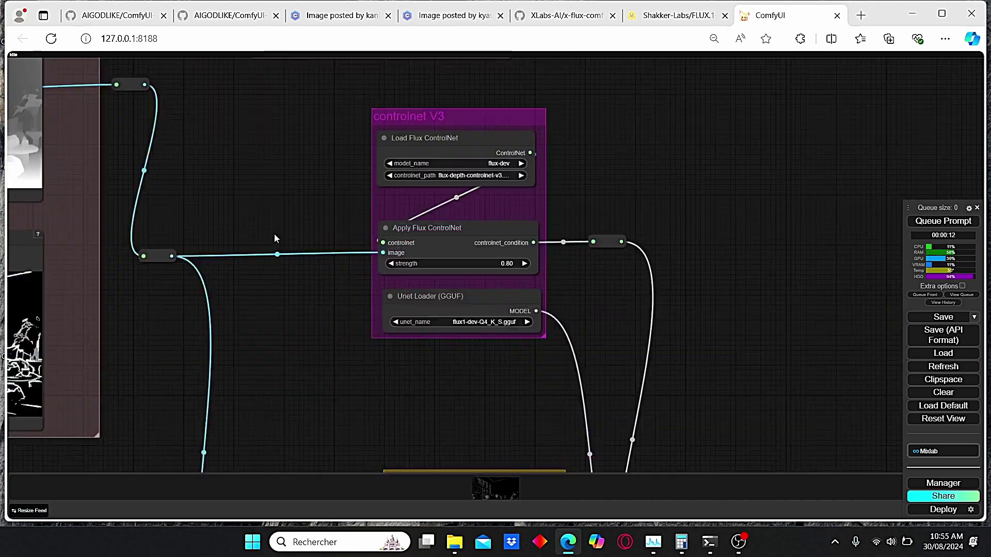
scroll(330, 111, up, 4)
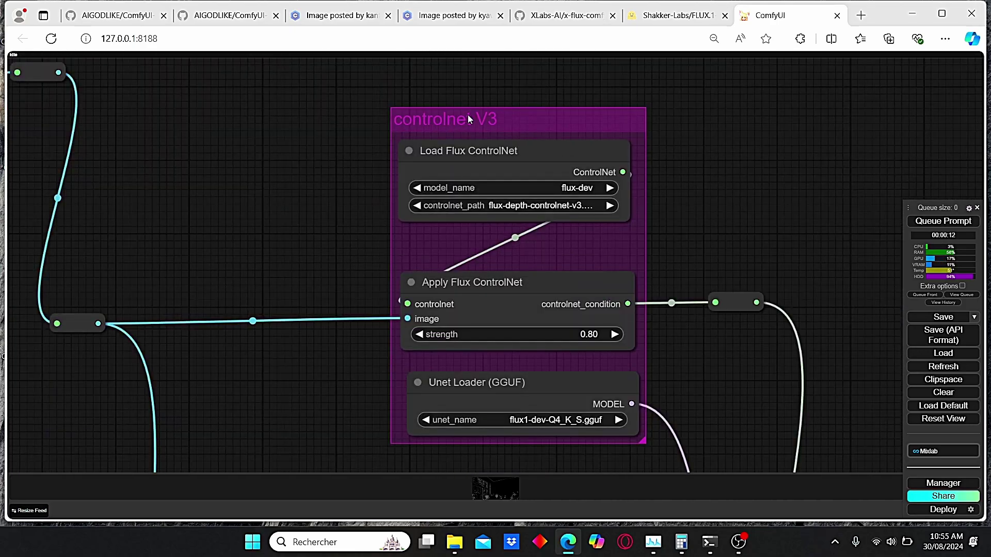
scroll(732, 178, up, 2)
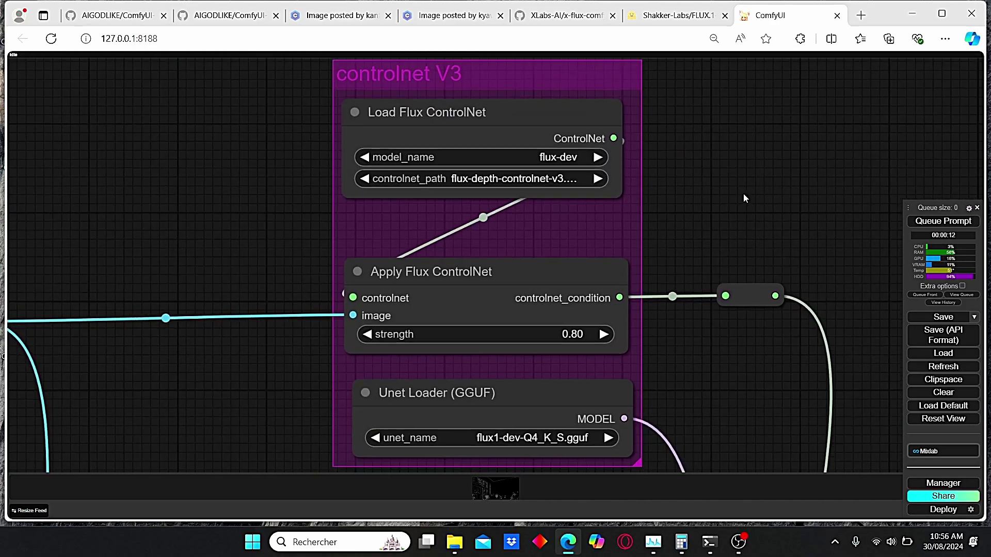
drag(743, 198, 723, 170)
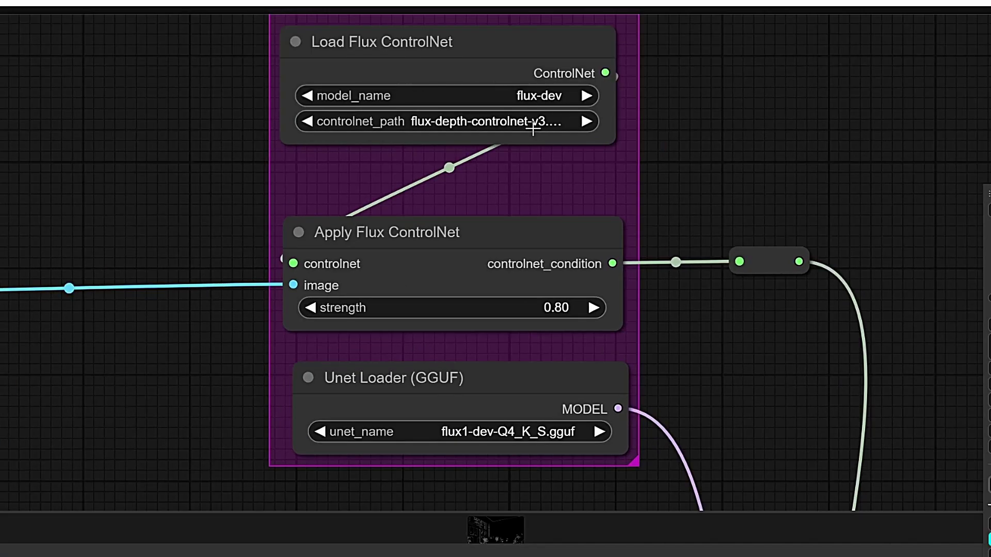
click(533, 129)
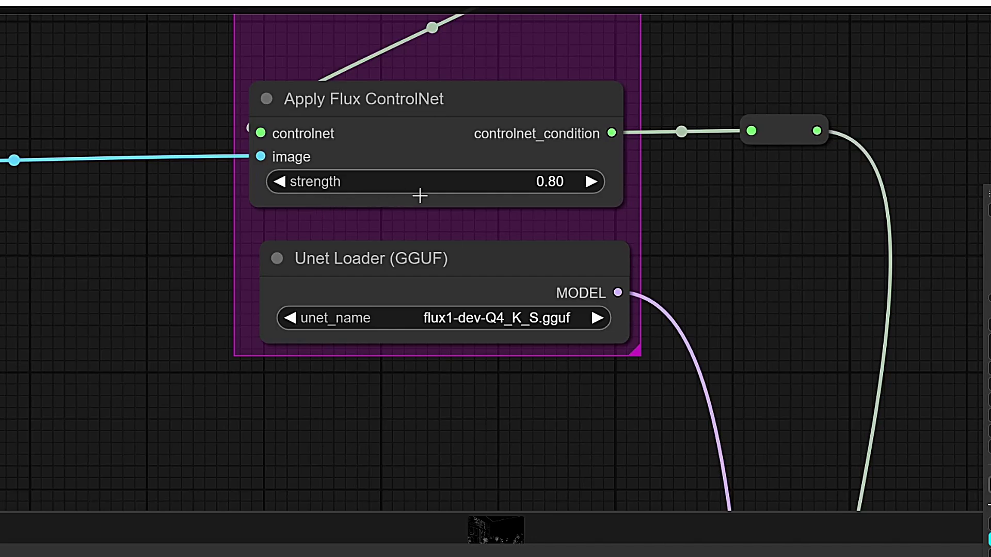
click(494, 191)
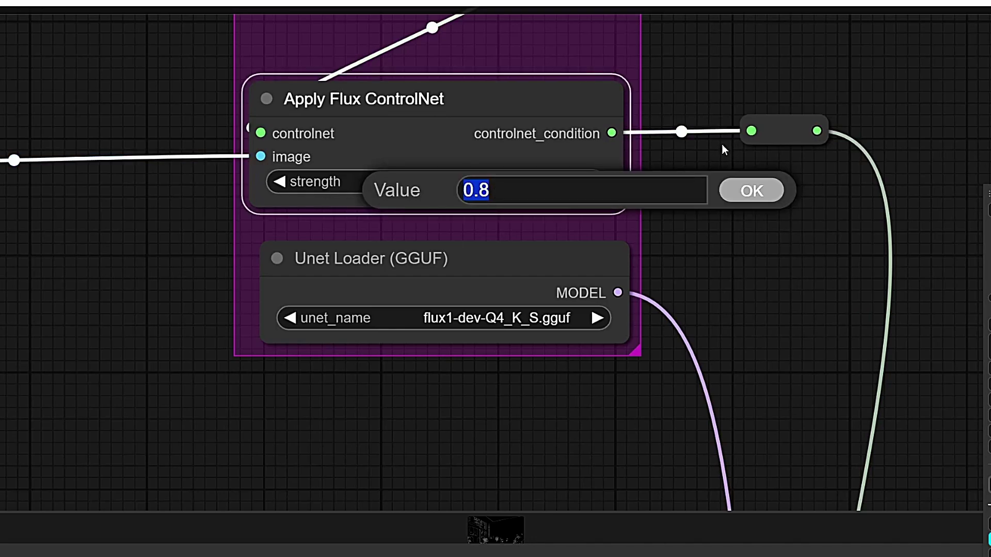
click(751, 199)
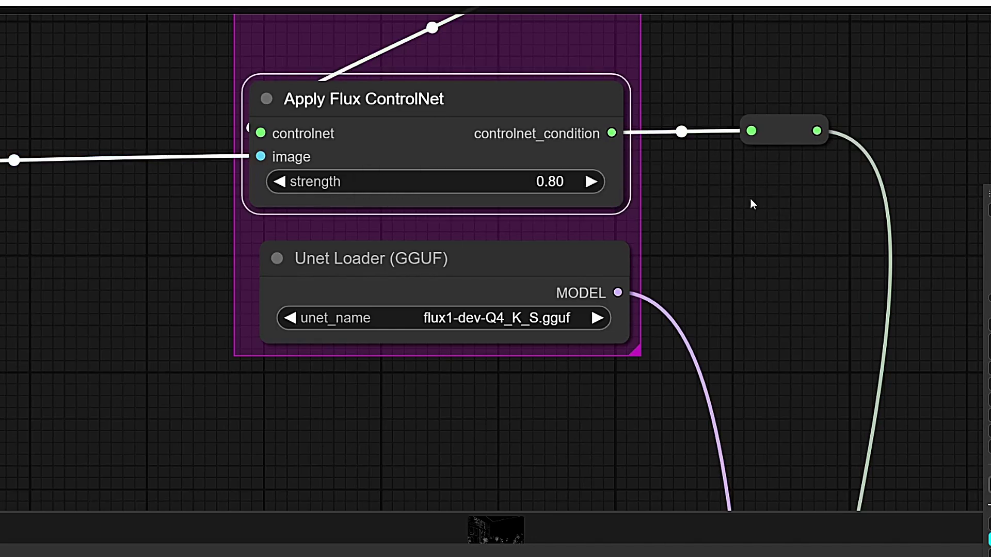
scroll(750, 200, down, 3)
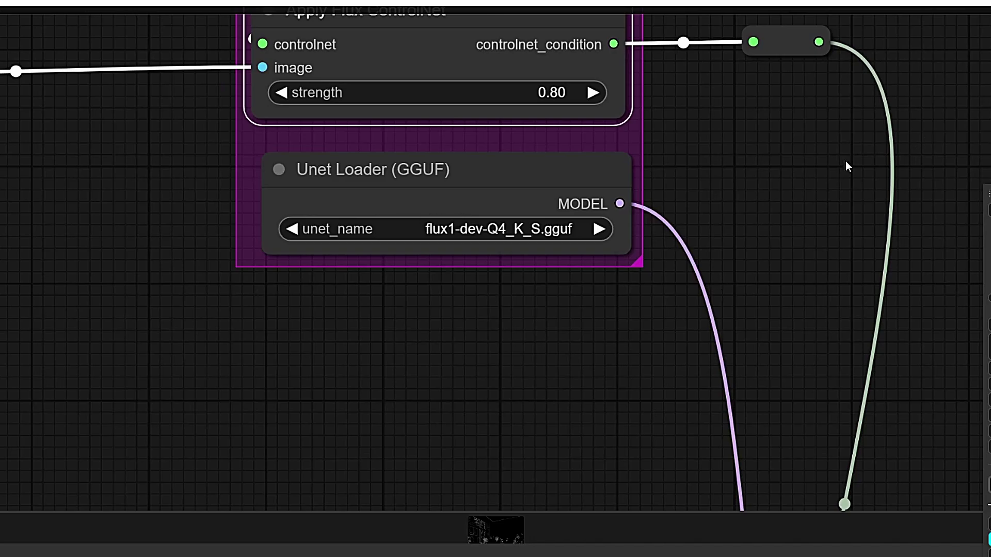
Un-bypass the union ControlNet loader, the ControlNetApply SD3 and HunyuanDiT node and the Load Checkpoint node in the all in one controlnets group.
scroll(602, 235, down, 2)
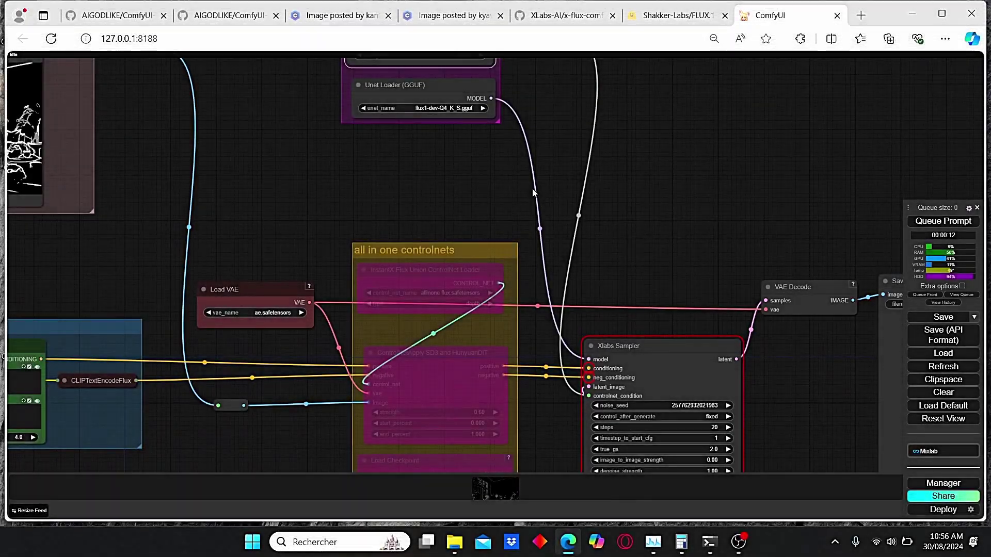
drag(655, 269, 538, 253)
drag(634, 316, 615, 151)
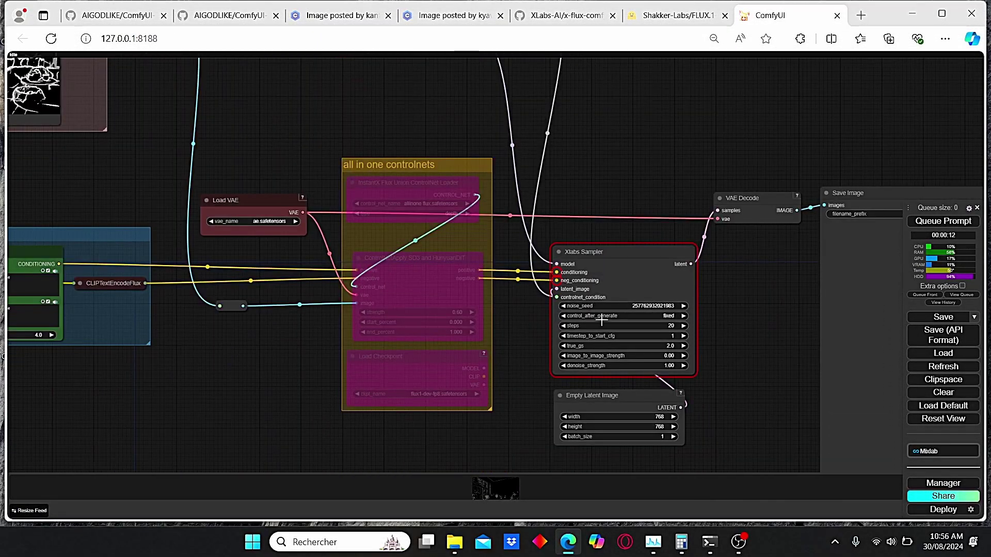
scroll(539, 196, up, 1)
drag(556, 176, 597, 271)
scroll(511, 348, up, 2)
drag(511, 349, 646, 194)
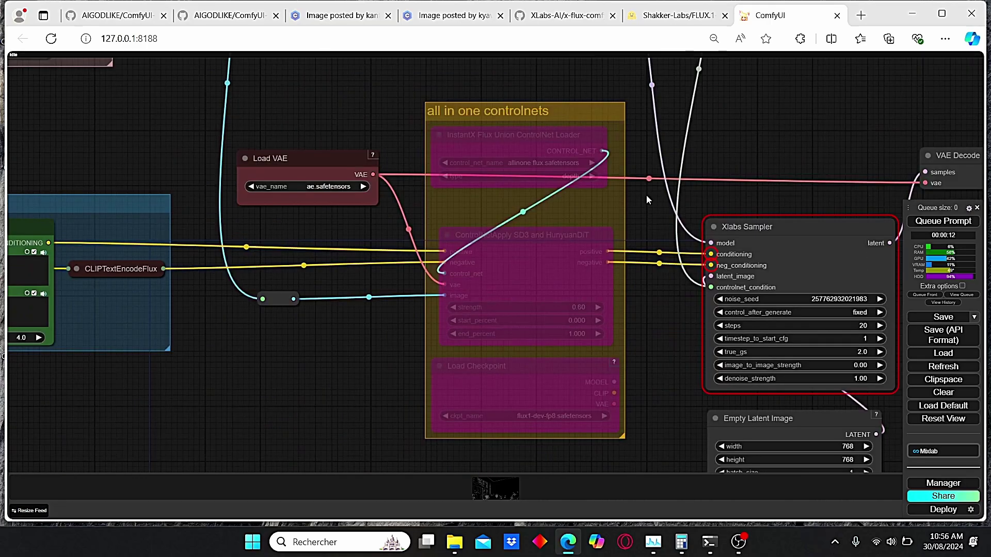
drag(717, 148, 704, 143)
scroll(474, 124, up, 1)
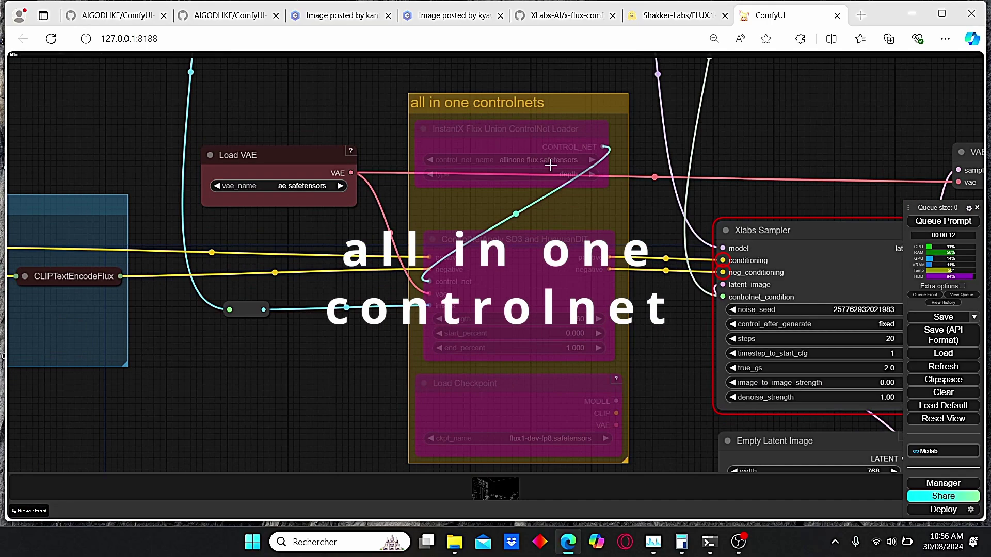
click(510, 143)
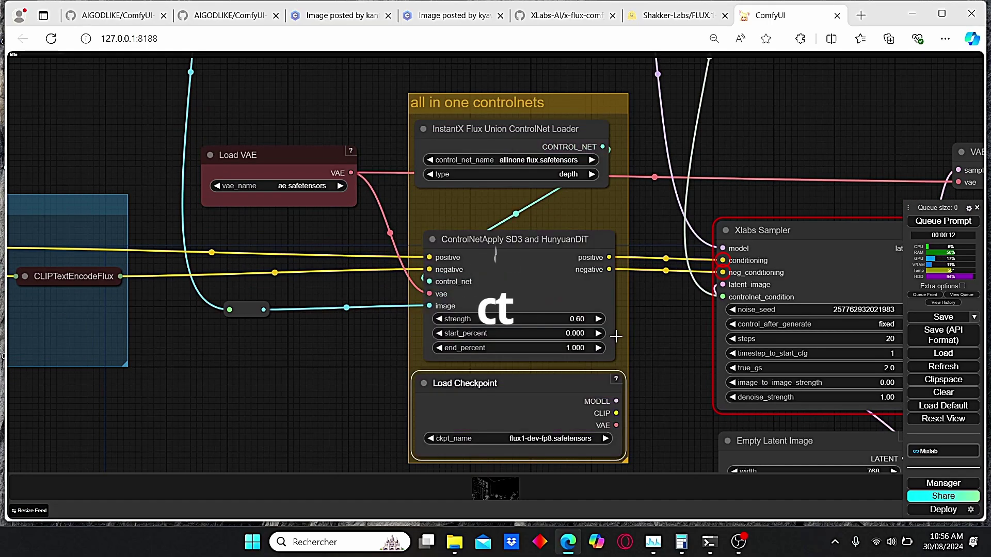
Review the type options of the InstantX Flux Union ControlNet Loader, keep depth, and examine the ControlNetApply SD3 and HunyuanDiT node.
scroll(570, 282, up, 3)
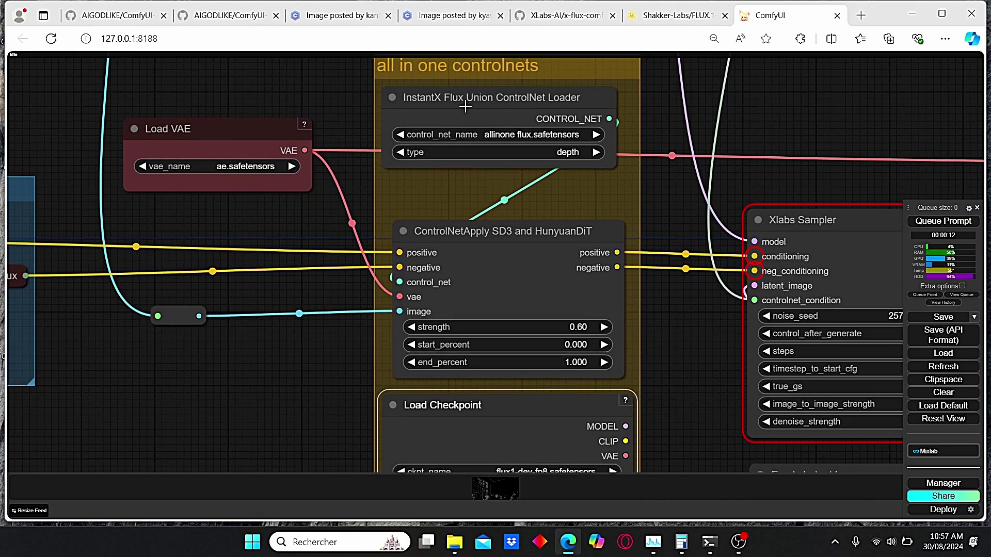
click(537, 152)
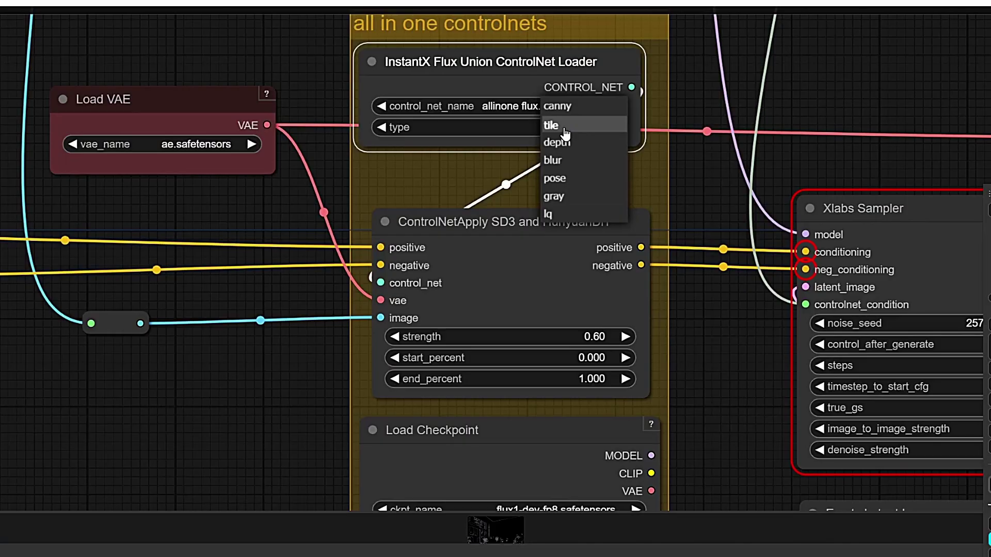
click(620, 143)
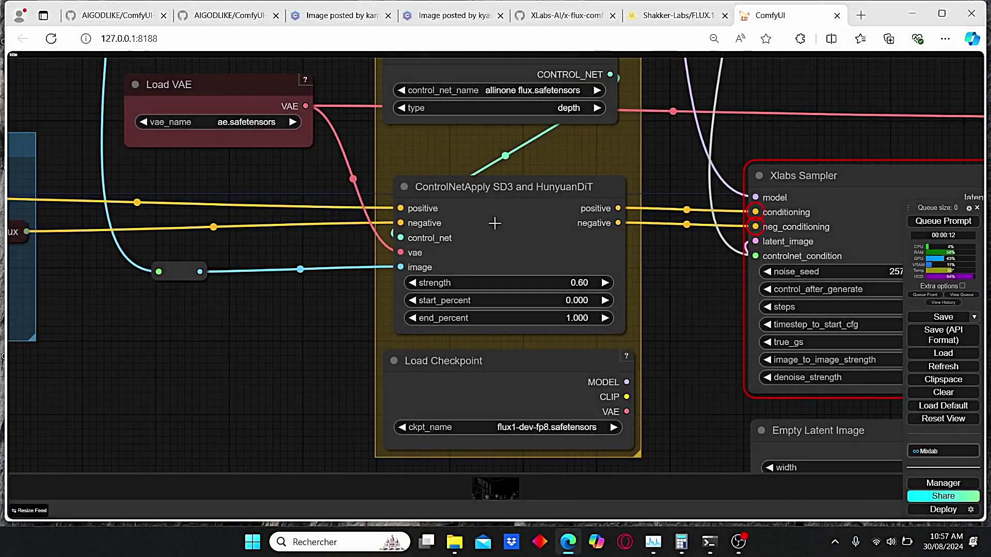
click(495, 223)
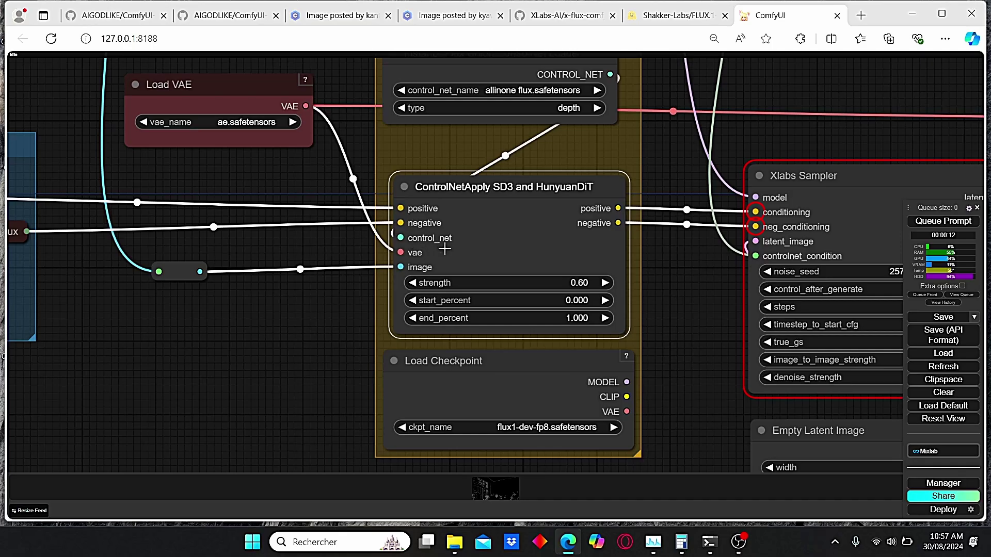
scroll(482, 266, down, 1)
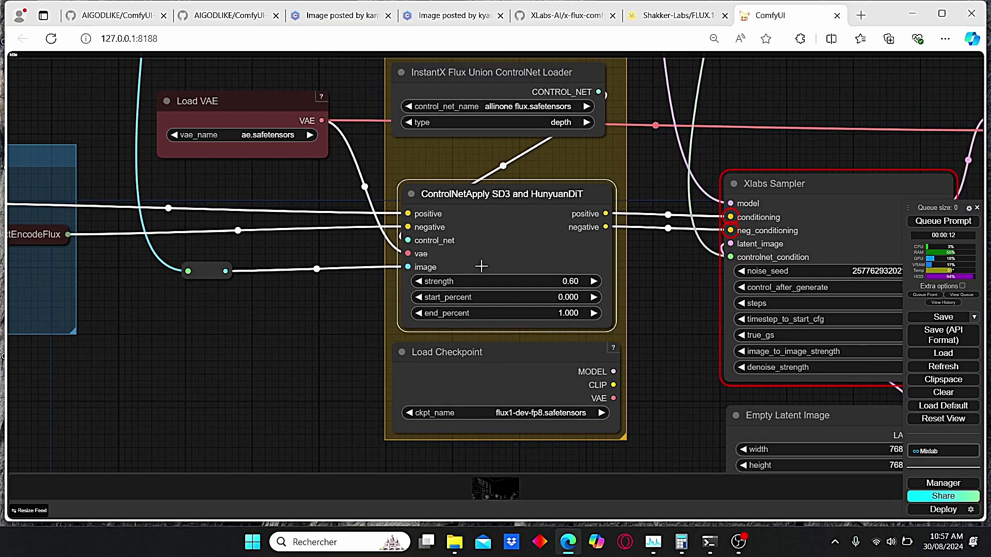
scroll(482, 266, down, 4)
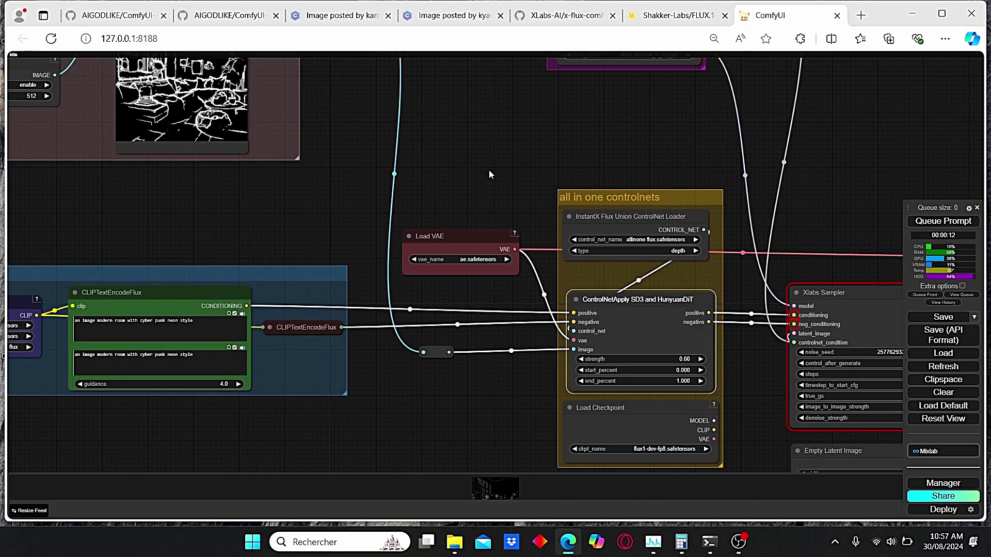
Trace the image link from the Depth Anything preprocessor to the controlnet V3 and all in one controlnets groups.
drag(489, 169, 482, 300)
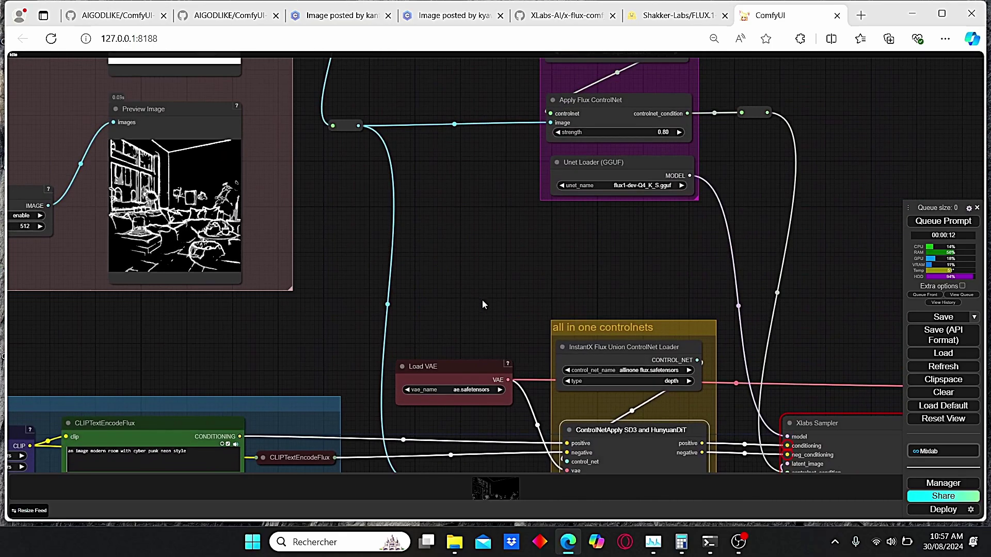
drag(451, 184, 433, 117)
drag(297, 210, 444, 261)
scroll(444, 261, up, 1)
scroll(453, 243, down, 4)
drag(464, 215, 485, 309)
drag(515, 168, 509, 154)
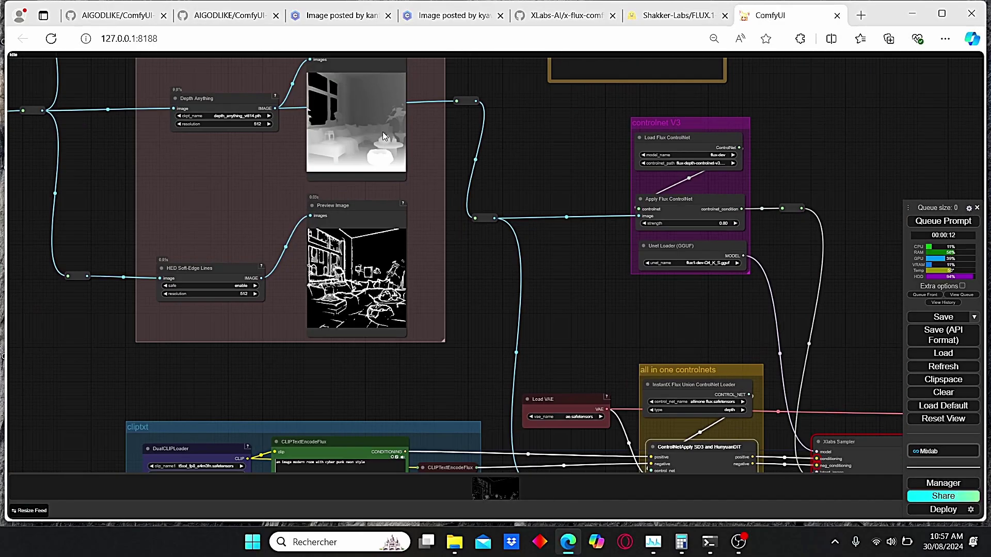
scroll(299, 136, up, 1)
drag(587, 288, 498, 134)
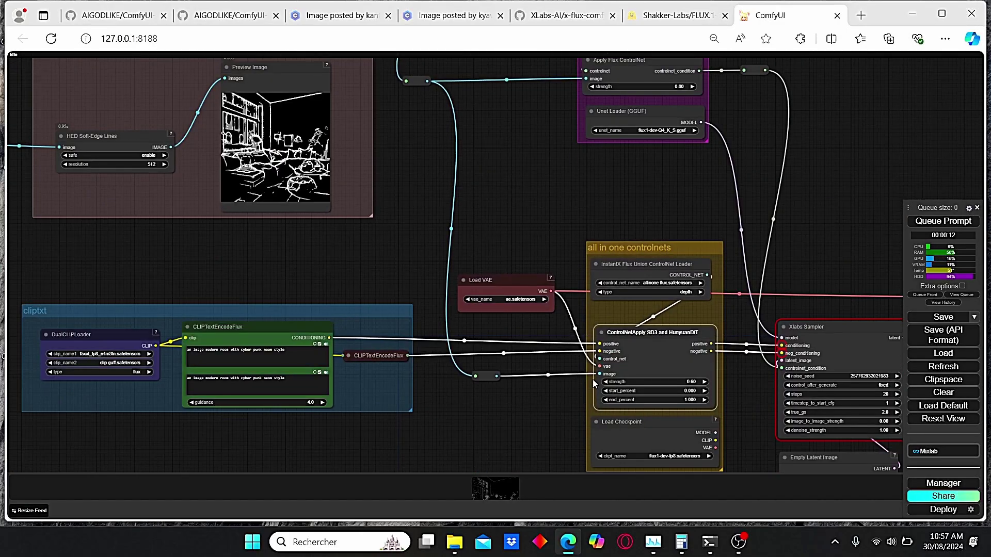
Set the type of the InstantX Flux Union ControlNet Loader to canny.
drag(573, 257, 599, 289)
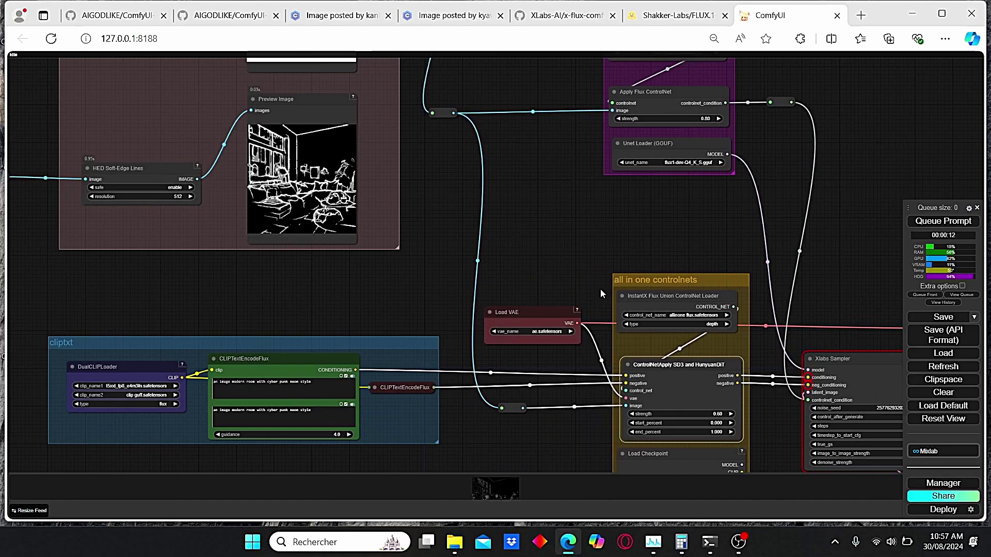
click(714, 326)
click(722, 323)
Connect the Canny Edge node's IMAGE output to the reroute that feeds both ControlNet groups.
drag(379, 167, 399, 273)
scroll(364, 240, down, 1)
drag(382, 65, 407, 210)
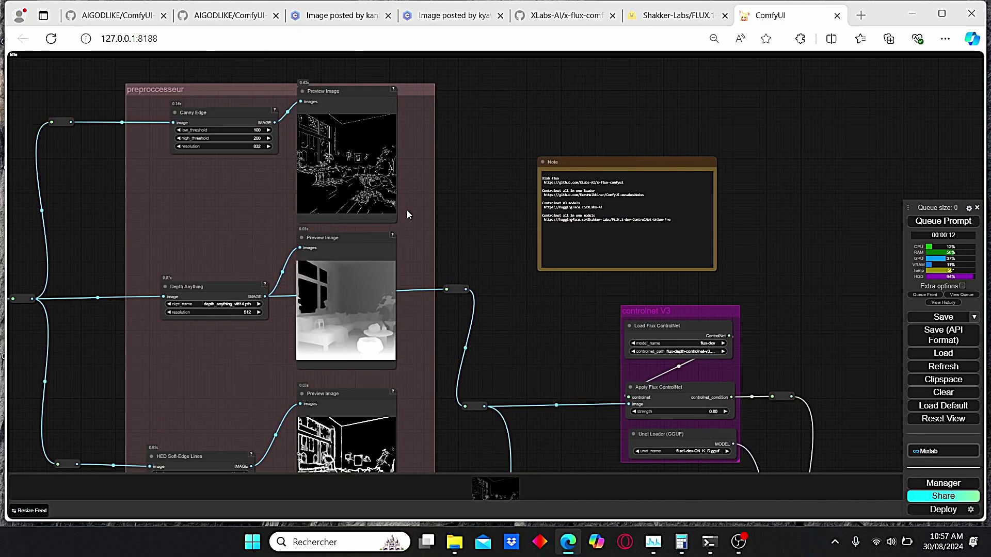
drag(275, 123, 446, 289)
scroll(489, 319, down, 1)
drag(488, 319, 423, 127)
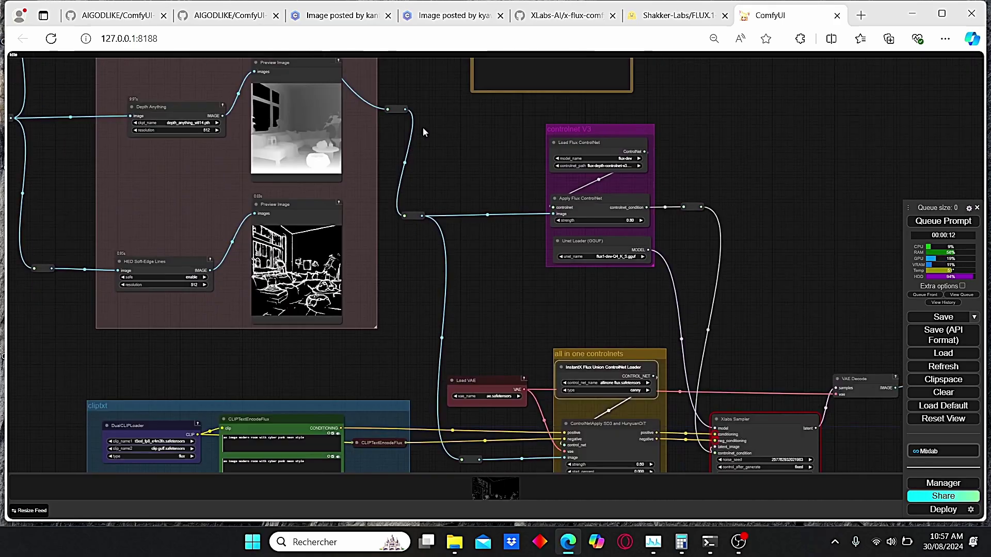
Add a Load ControlNet Model (diff) node linked from the Load Checkpoint node's MODEL output.
drag(496, 332, 573, 339)
scroll(501, 120, up, 4)
drag(502, 120, 535, 184)
drag(266, 225, 509, 216)
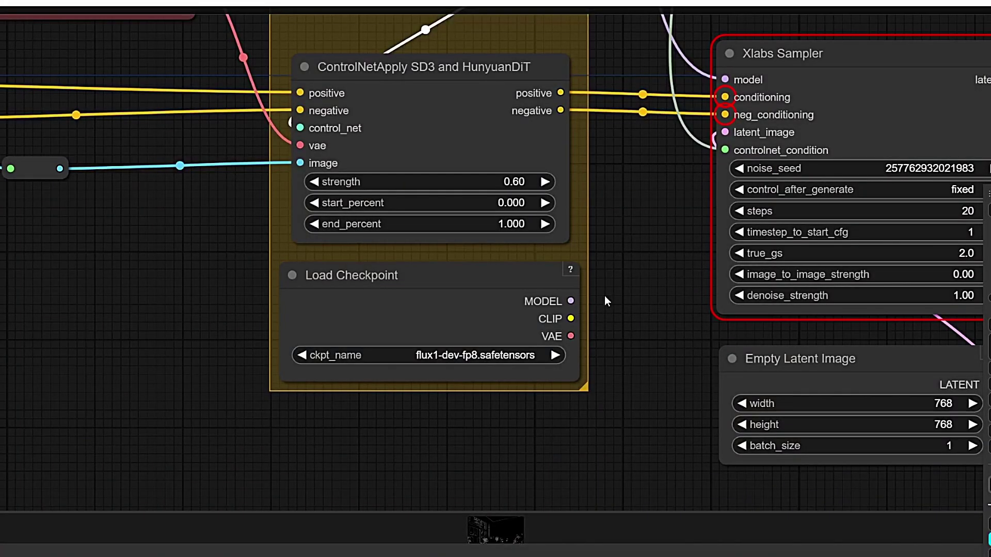
scroll(615, 282, down, 5)
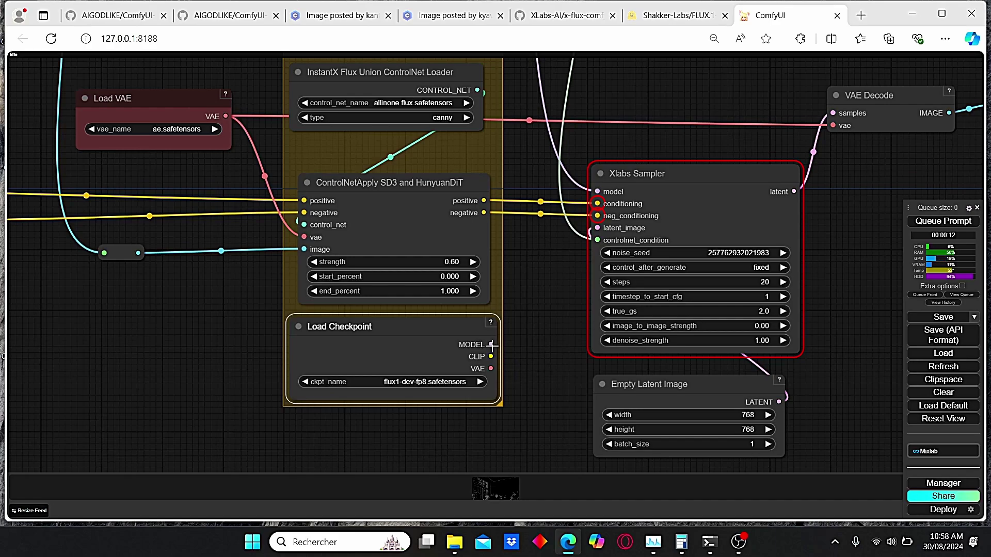
drag(492, 346, 546, 316)
click(529, 295)
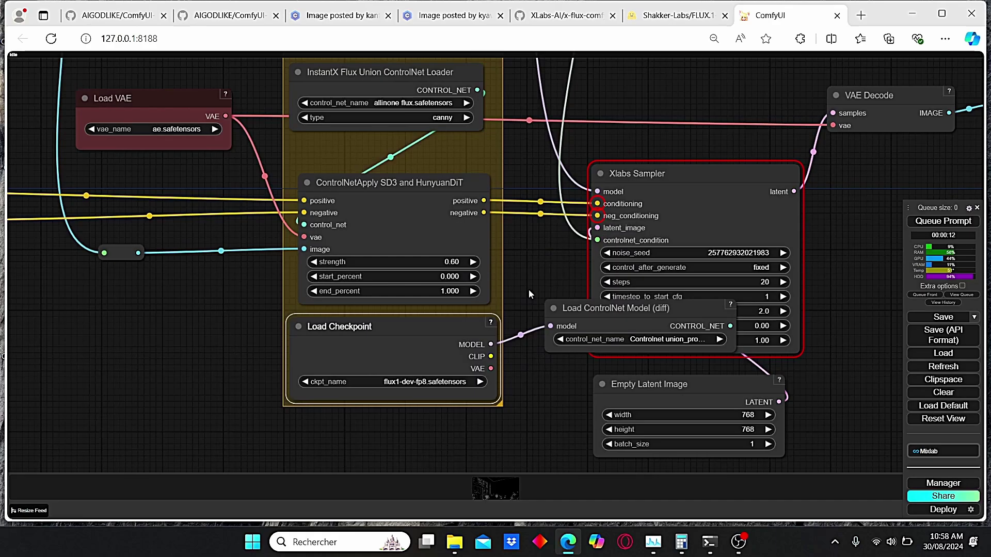
Remove the Load ControlNet Model (diff) node attached to the Load Checkpoint node's MODEL output.
click(570, 320)
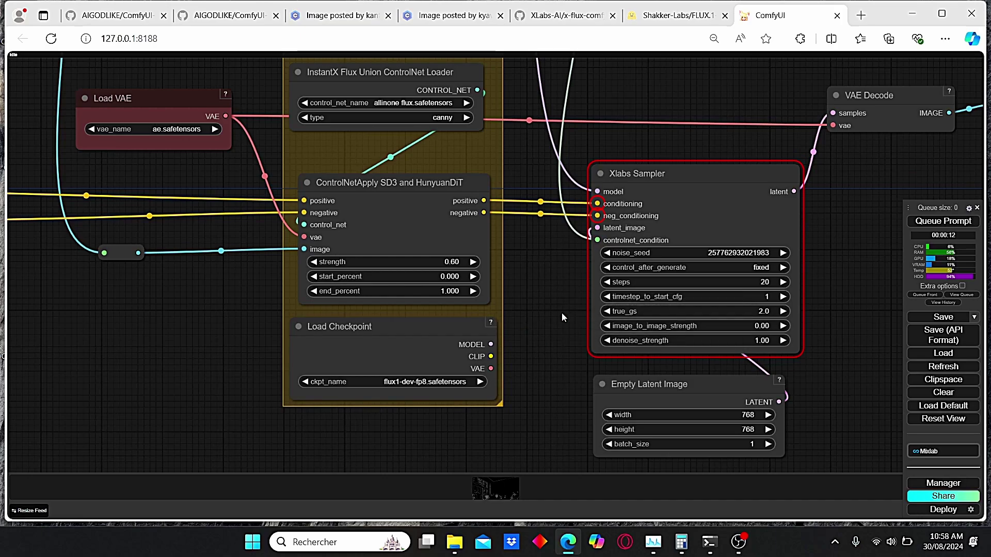
drag(559, 275, 621, 315)
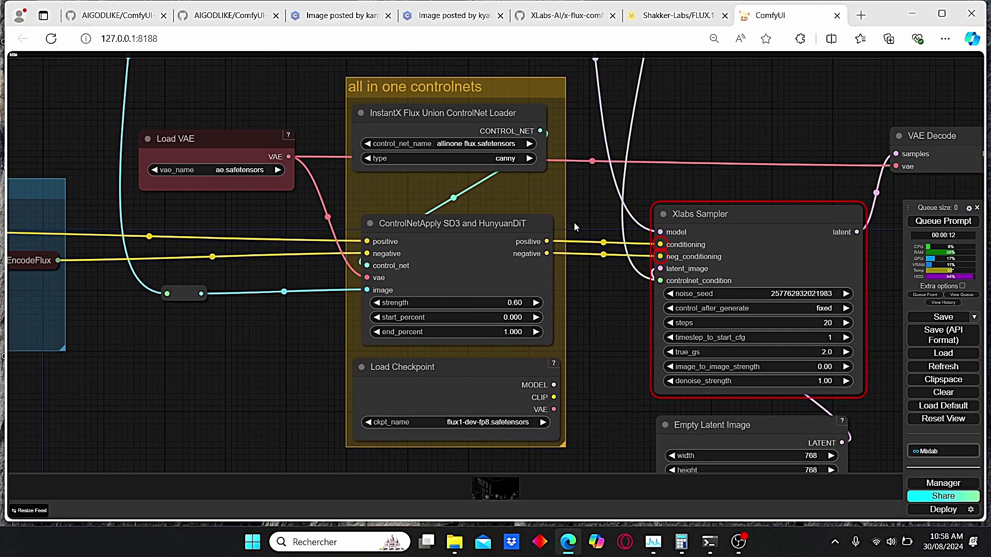
scroll(466, 149, up, 2)
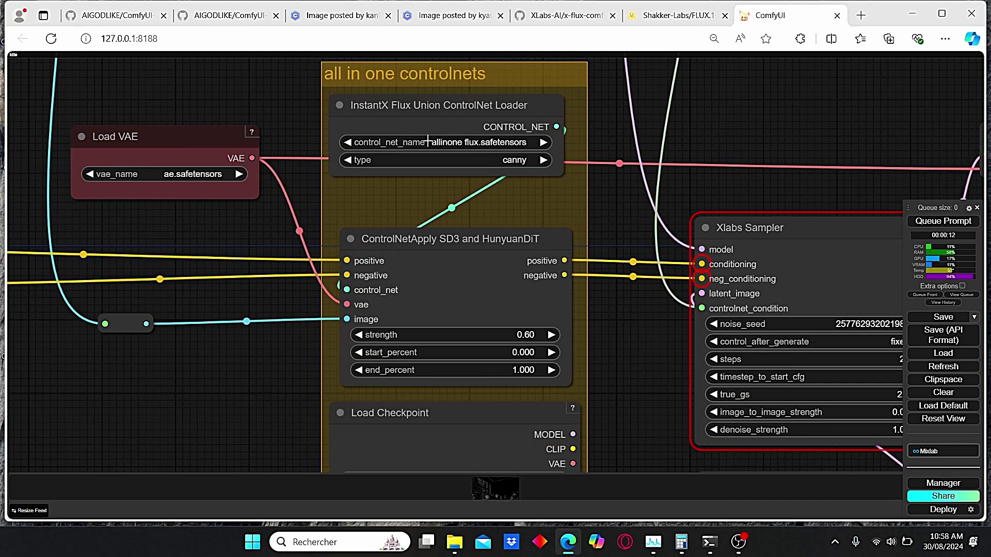
Look through the control types offered by the InstantX Flux Union ControlNet Loader and keep canny.
scroll(598, 220, down, 5)
scroll(568, 205, up, 4)
click(524, 172)
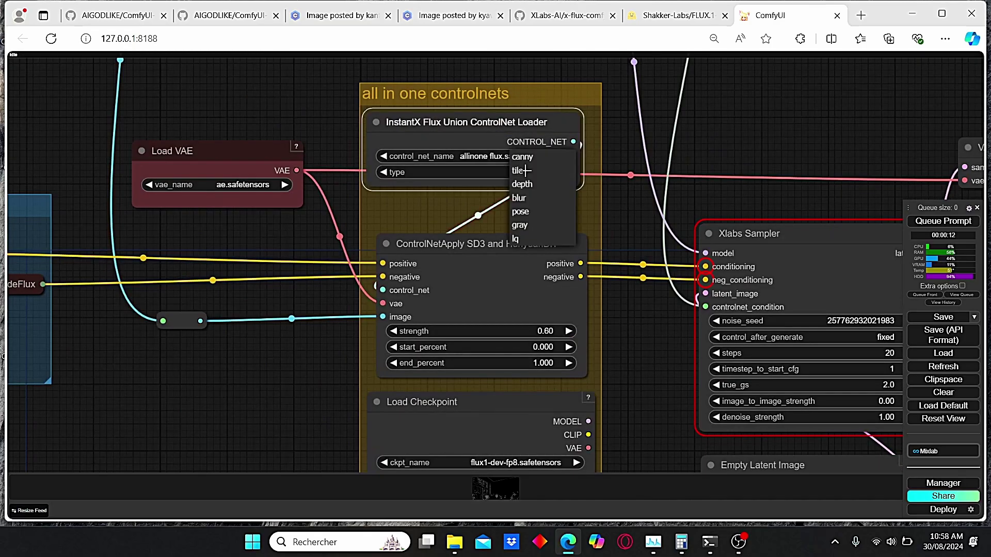
click(674, 156)
scroll(674, 156, down, 5)
Examine the controlnet V3 group and its links, then the Xlabs Sampler and Empty Latent Image settings.
drag(552, 60, 561, 369)
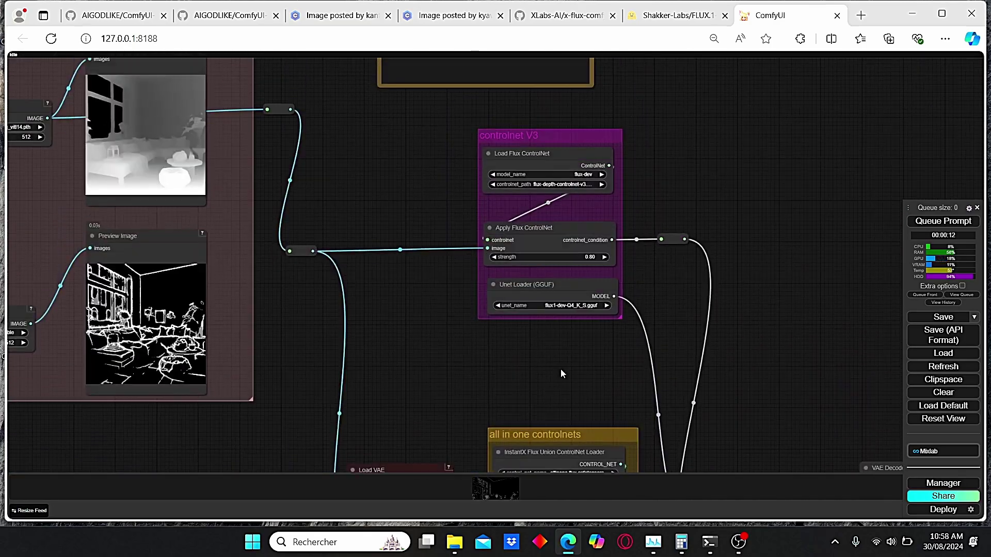
scroll(687, 194, up, 3)
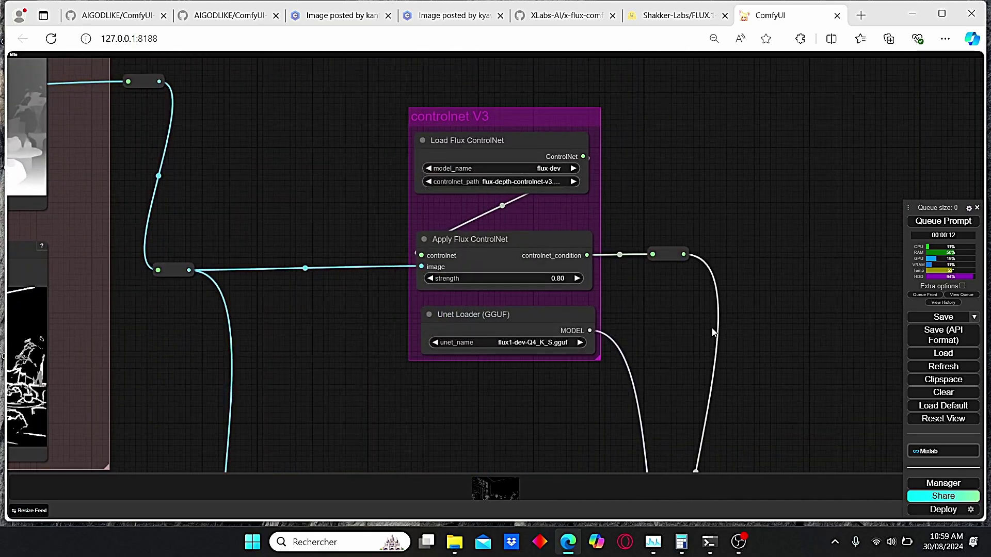
scroll(732, 341, down, 3)
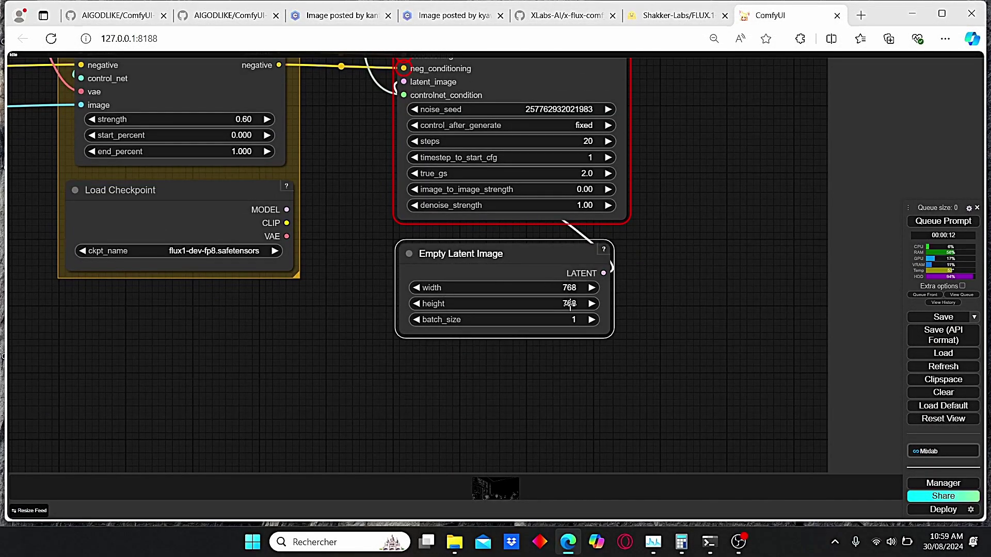
scroll(679, 230, down, 3)
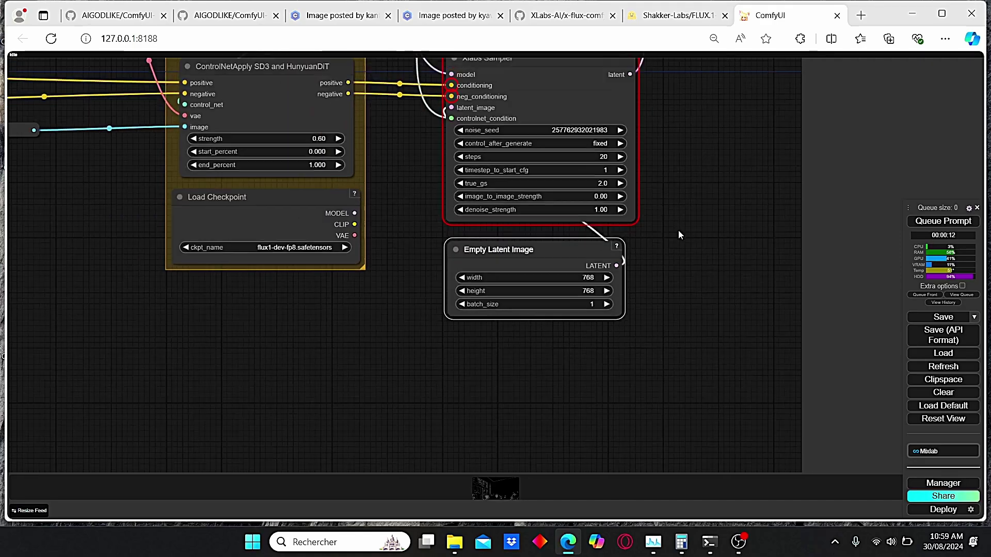
drag(675, 157, 702, 300)
scroll(659, 405, up, 8)
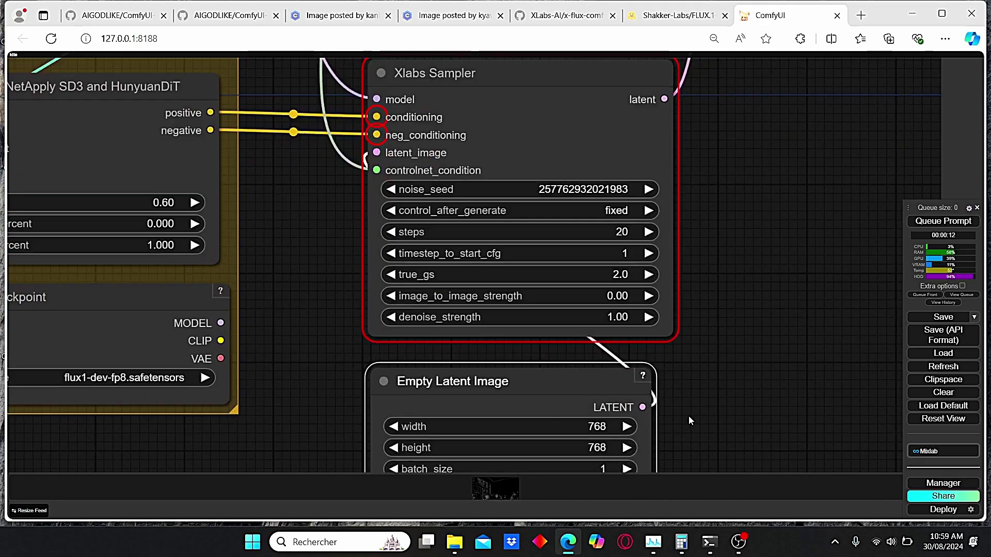
drag(691, 414, 718, 287)
scroll(711, 301, down, 5)
scroll(710, 303, down, 4)
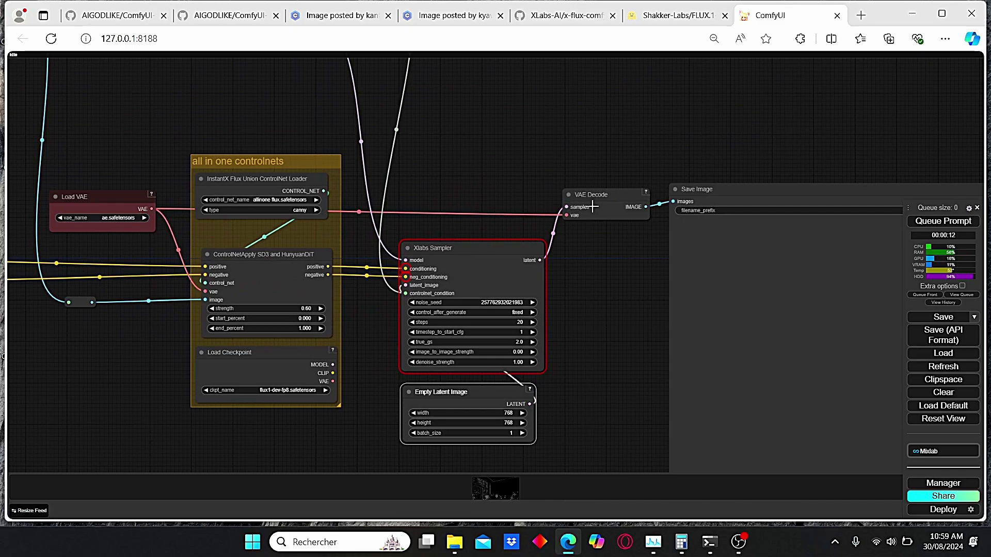
Bypass the loader, ControlNetApply and Load Checkpoint nodes in the all in one controlnets group.
click(94, 198)
scroll(89, 171, up, 6)
drag(153, 182, 274, 199)
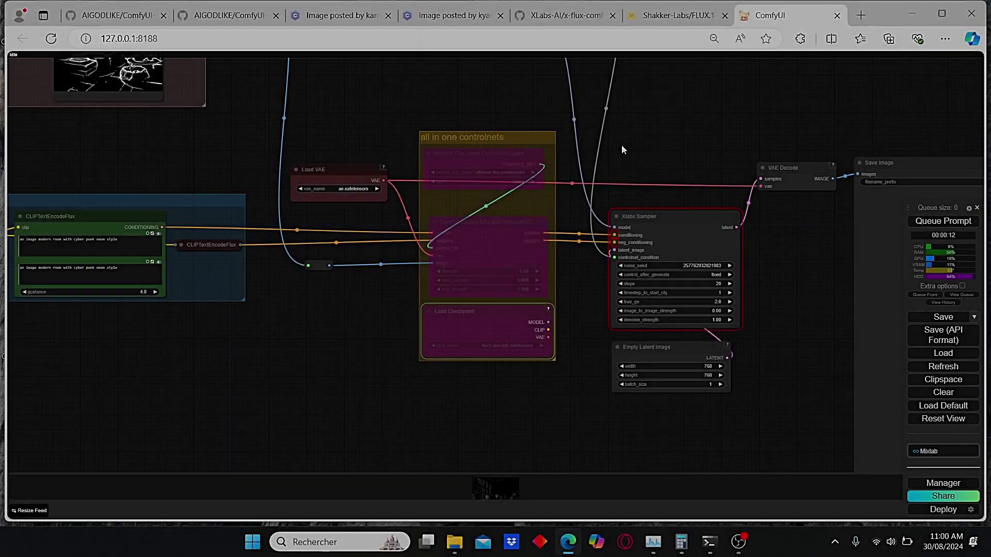
scroll(497, 183, up, 3)
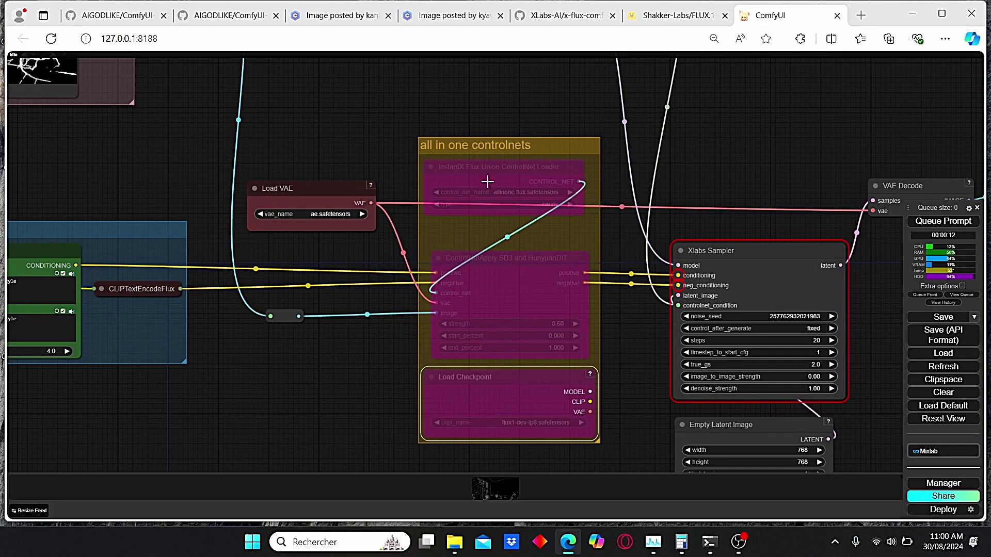
Select flux-depth-controlnet-v3.safetensors as the controlnet_path of the Load Flux ControlNet node in the controlnet V3 group.
drag(430, 125, 512, 364)
drag(584, 408, 535, 208)
scroll(417, 164, up, 4)
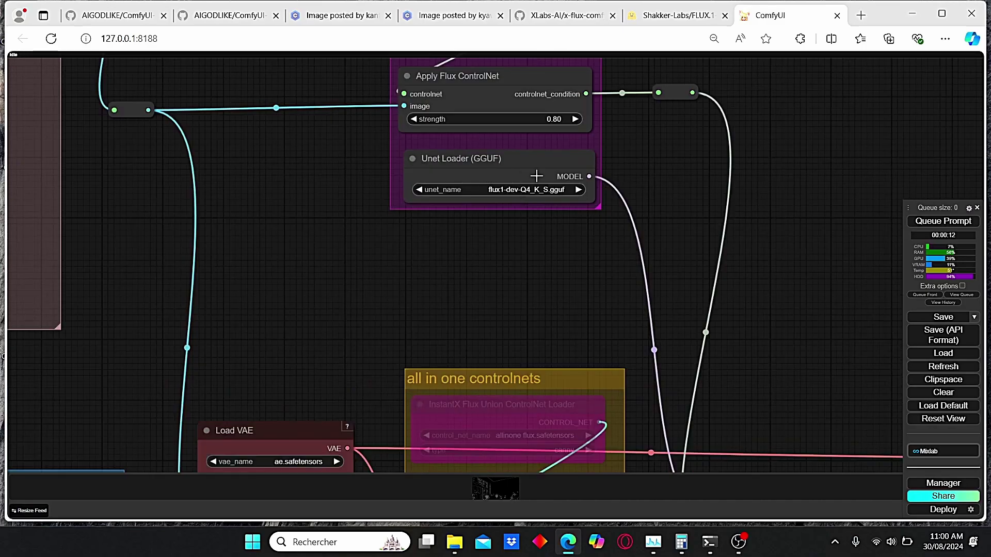
scroll(575, 298, down, 5)
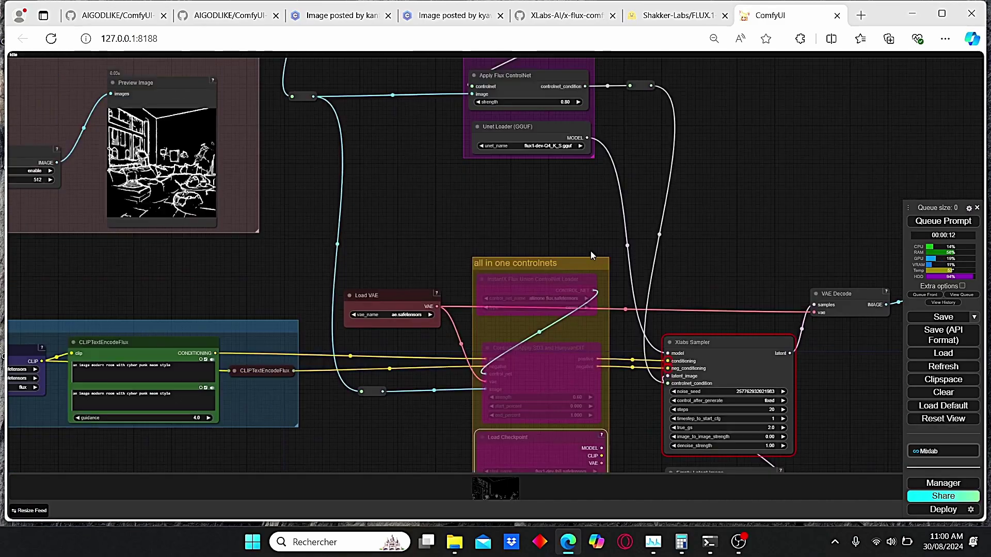
drag(590, 252, 613, 370)
scroll(579, 178, up, 6)
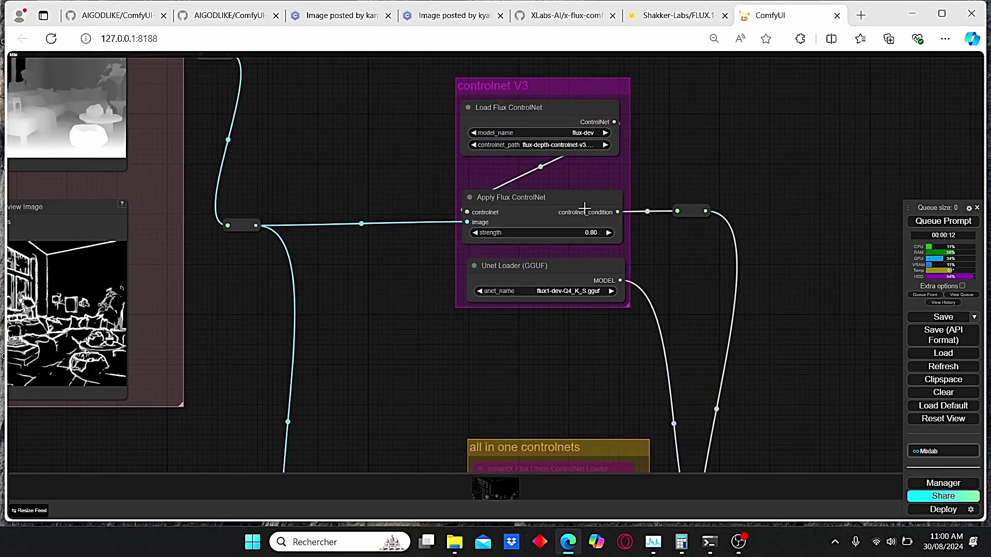
drag(578, 174, 602, 285)
scroll(574, 266, up, 3)
click(600, 239)
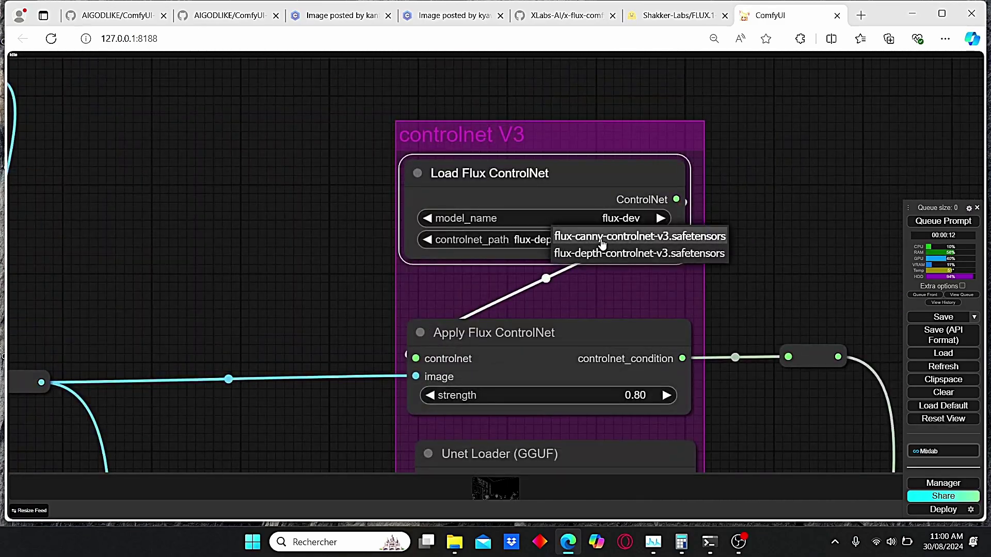
click(610, 258)
scroll(599, 296, down, 4)
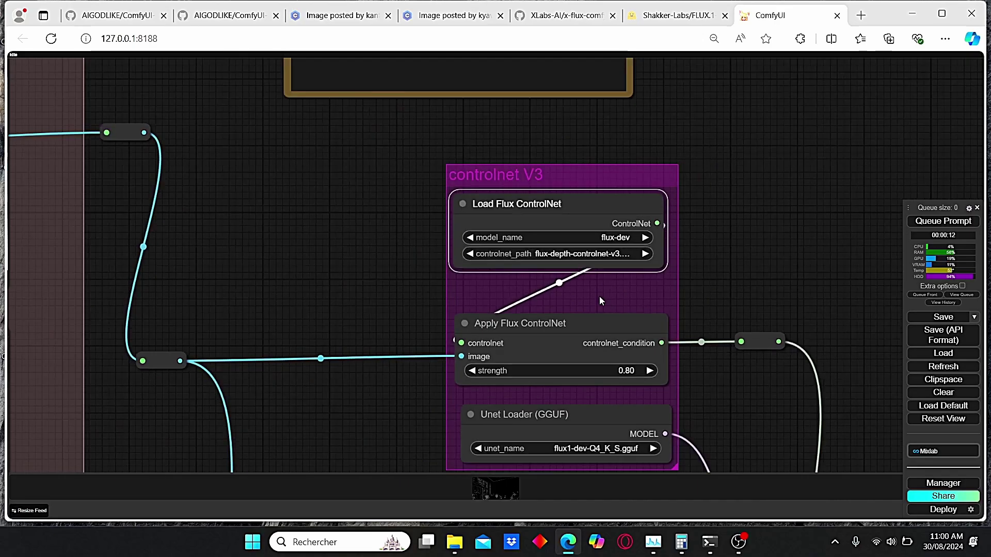
Trace the image link from Depth Anything to the controlnet V3 group and on to the Xlabs Sampler.
scroll(236, 226, down, 3)
drag(236, 227, 608, 255)
scroll(610, 257, down, 2)
drag(680, 274, 668, 268)
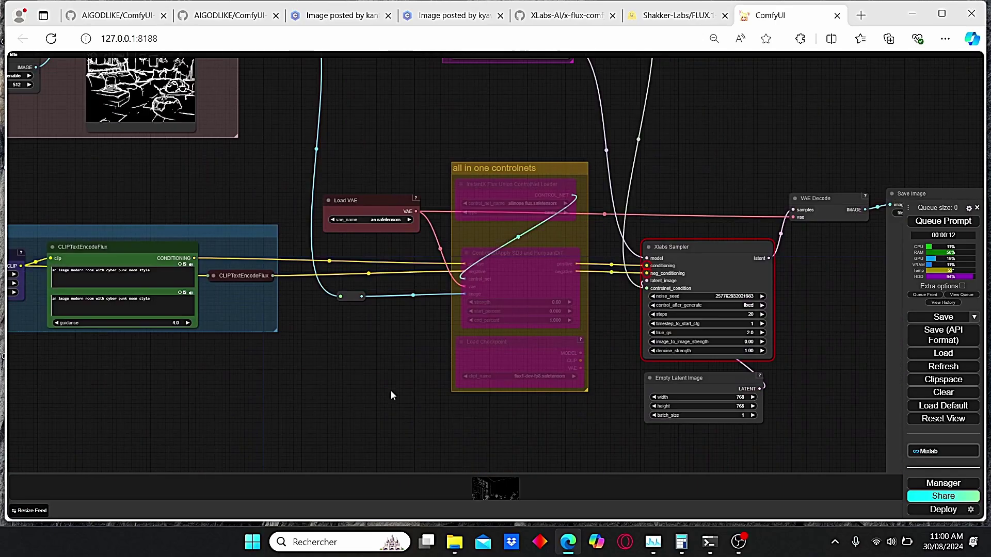
scroll(376, 376, up, 2)
scroll(408, 335, down, 1)
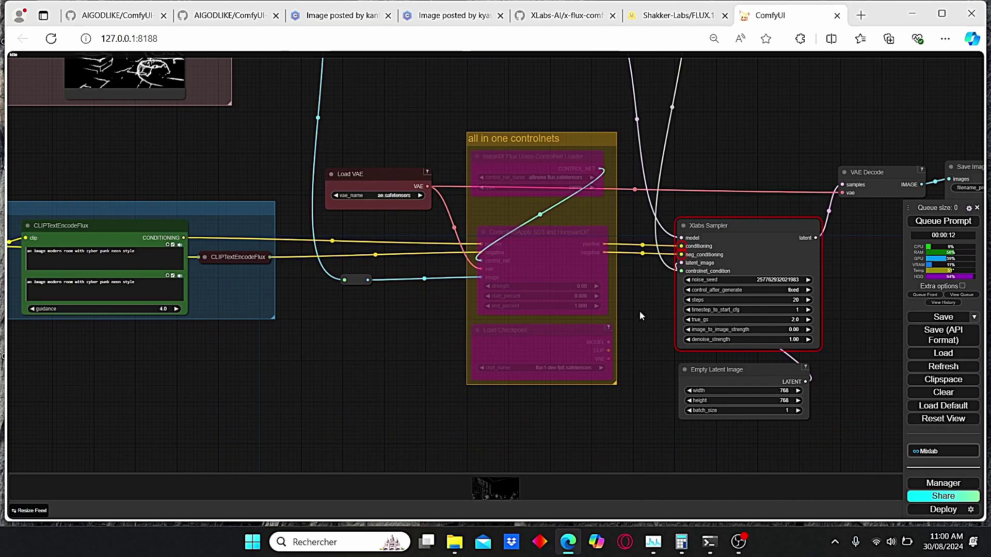
drag(640, 315, 611, 311)
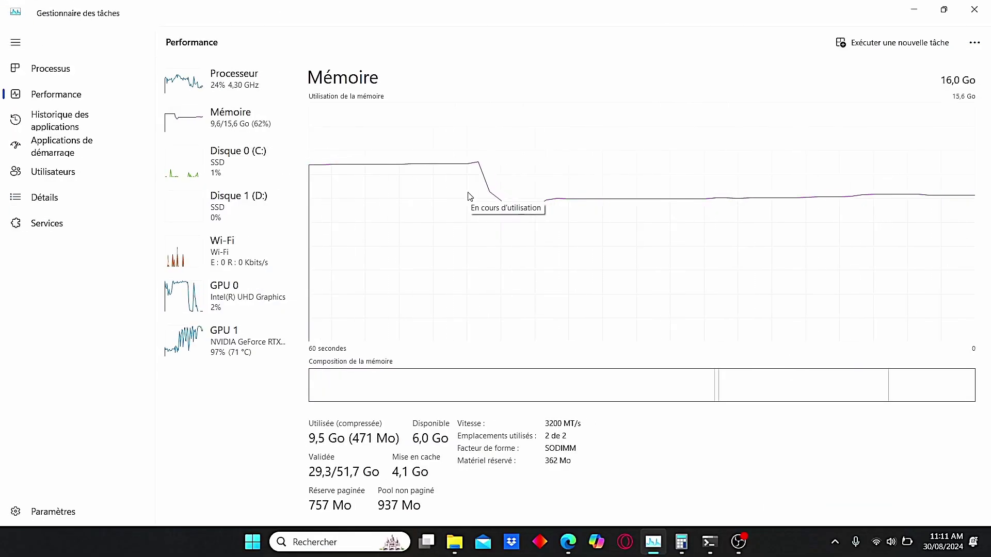
Check the GPU 1 performance in Task Manager during the generation.
click(185, 351)
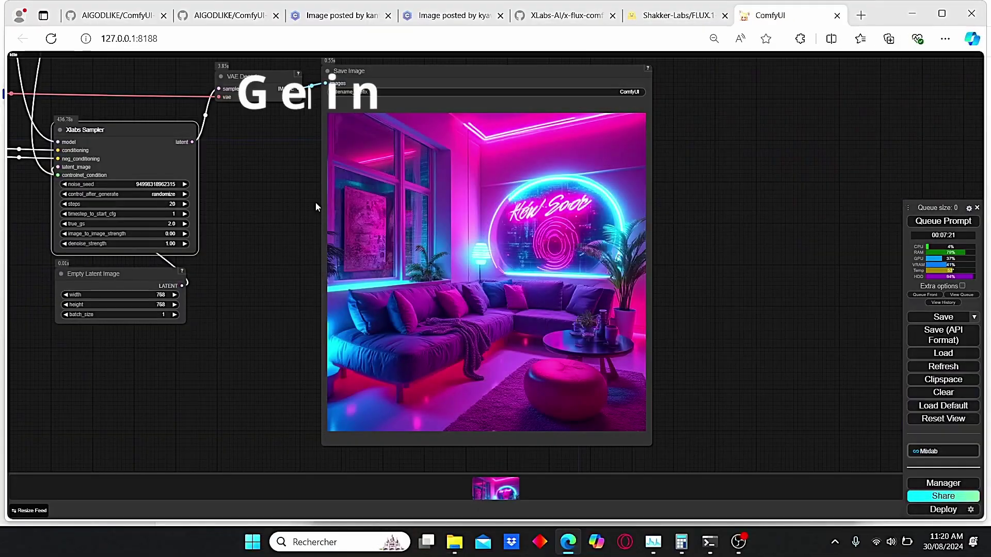
Return to ComfyUI and inspect the generated neon living room picture in the Save Image node.
scroll(761, 221, up, 3)
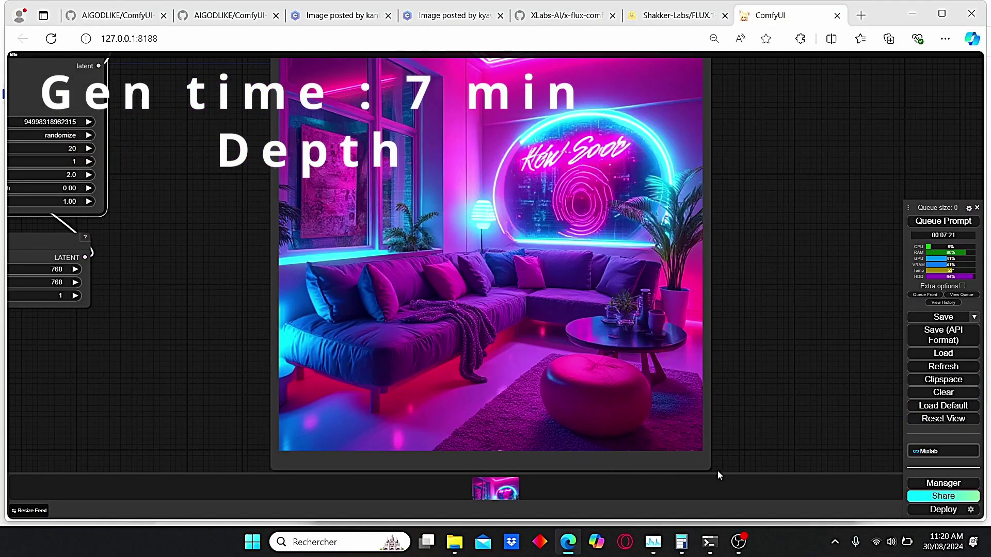
drag(710, 469, 713, 471)
drag(810, 241, 803, 315)
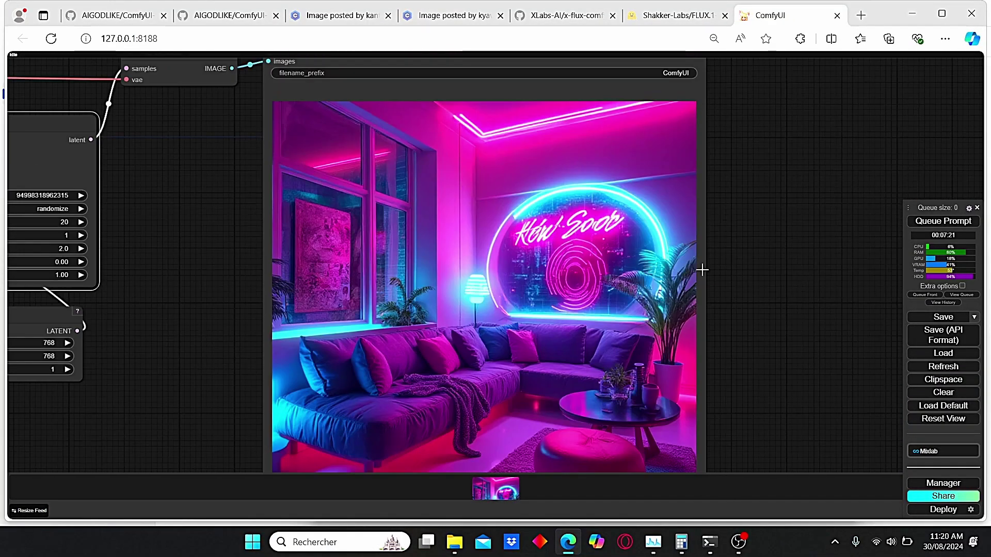
scroll(710, 281, down, 2)
drag(715, 281, 729, 248)
scroll(767, 270, up, 3)
scroll(766, 270, down, 1)
drag(757, 284, 818, 201)
scroll(799, 217, down, 1)
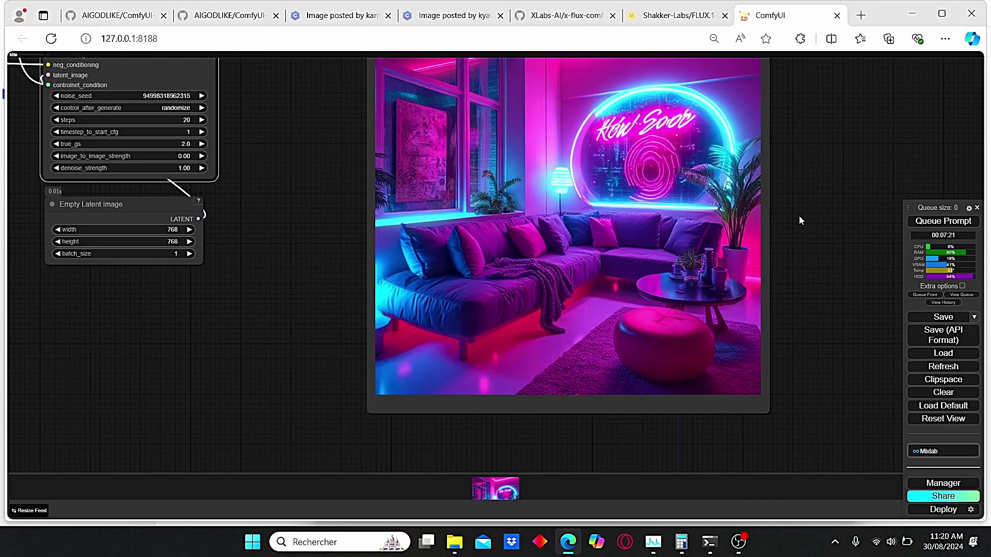
Review the workflow from the sampler back through the cliptxt, preprocessor and controlnet V3 groups, ending at the output image.
drag(266, 214, 344, 247)
scroll(344, 247, down, 3)
drag(218, 59, 470, 158)
scroll(470, 158, down, 3)
drag(375, 120, 479, 217)
drag(260, 201, 356, 249)
scroll(209, 216, up, 2)
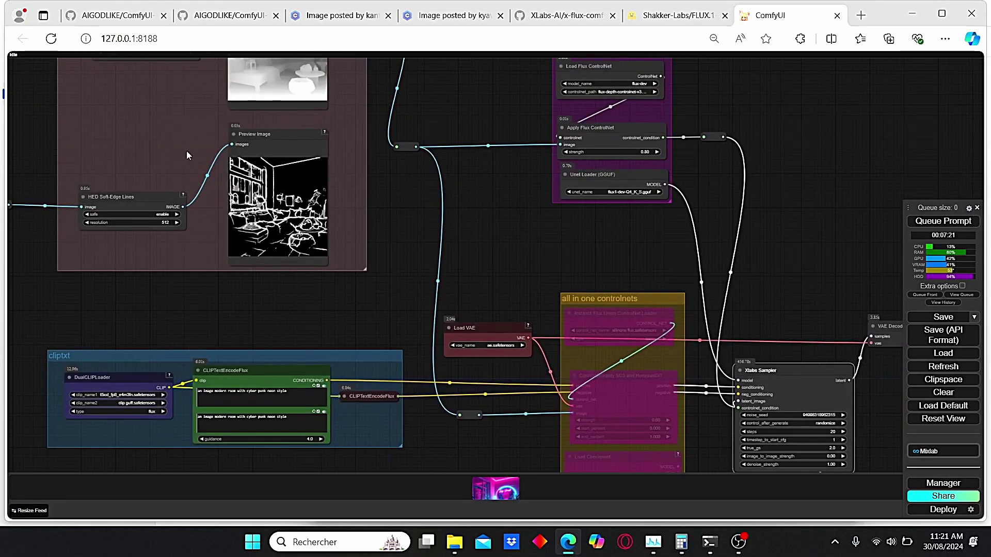
drag(162, 116, 122, 316)
drag(167, 64, 340, 230)
scroll(444, 262, down, 2)
drag(444, 262, 310, 171)
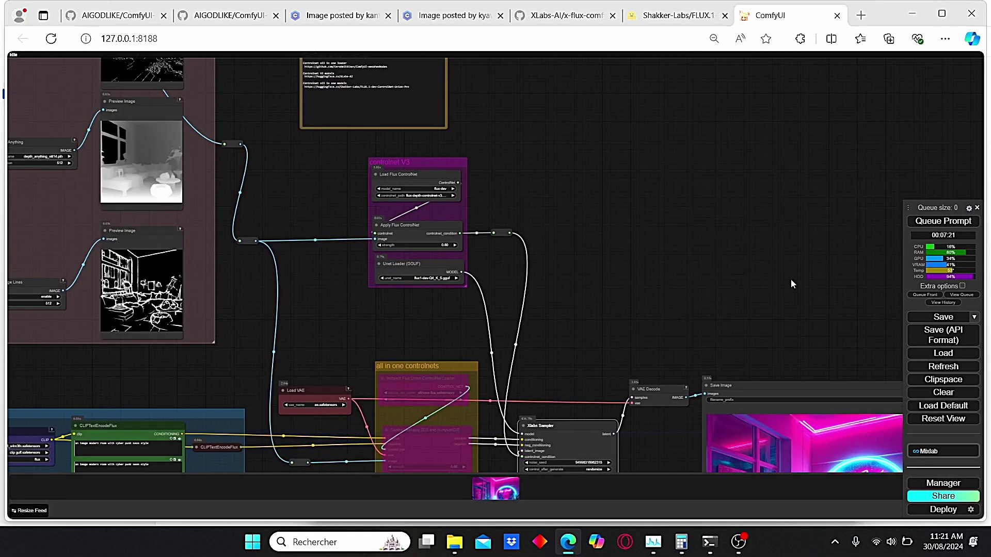
drag(793, 284, 568, 131)
drag(435, 172, 640, 193)
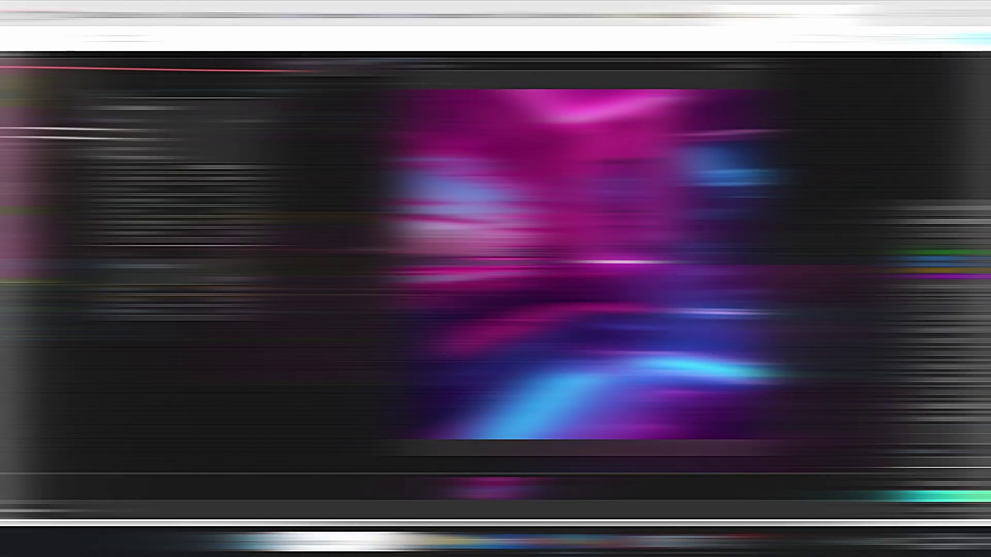